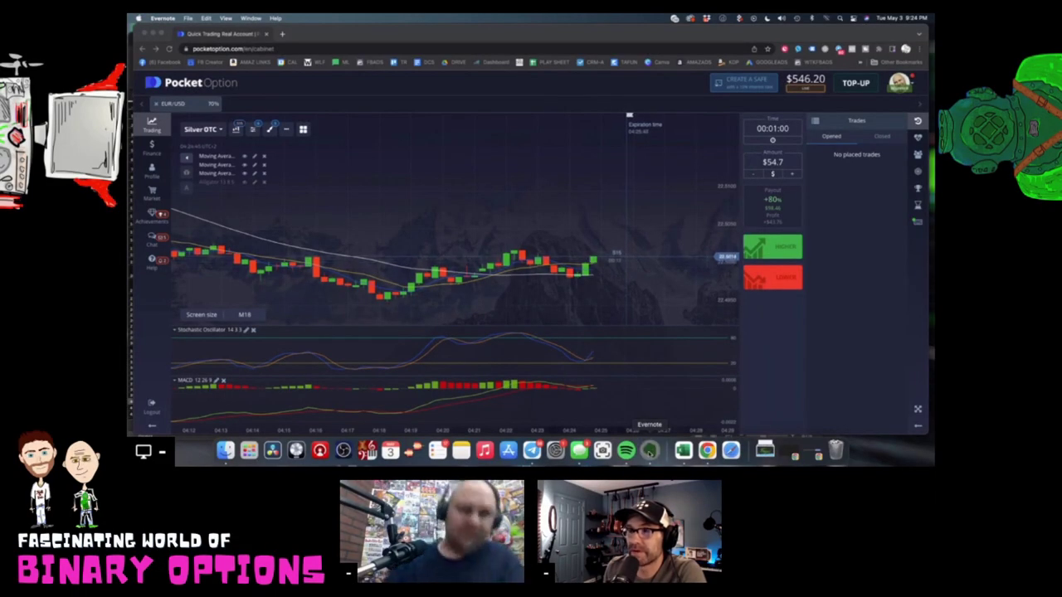
- Bring Evernote, showing the May 2022 Alligator MACD journal note, in front of the chart
left_click(650, 451)
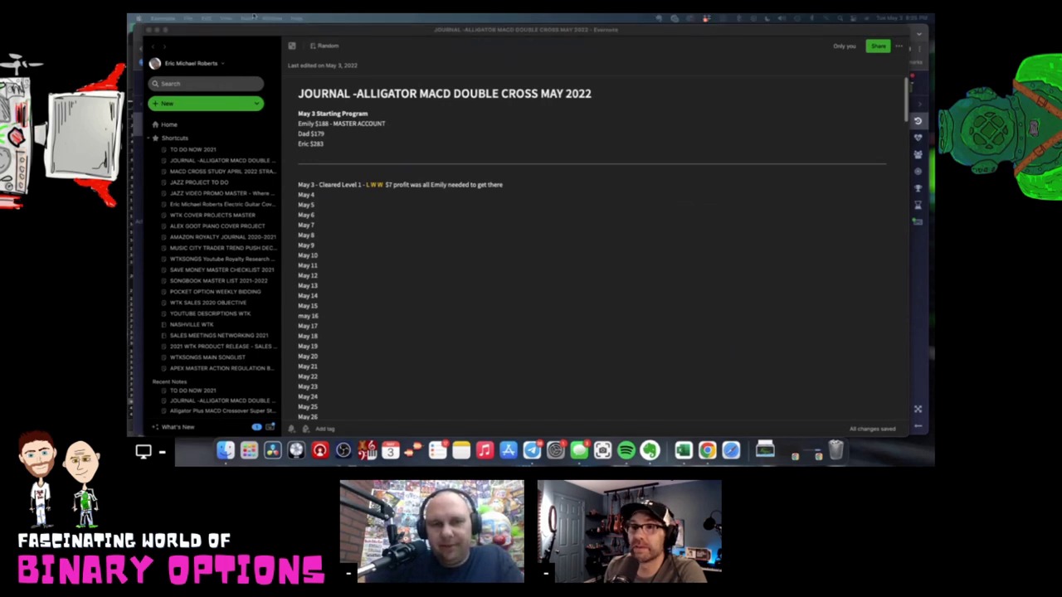
- Put the journal note away, create a new untitled note, and insert a Sketch into its body
key("super+Tab")
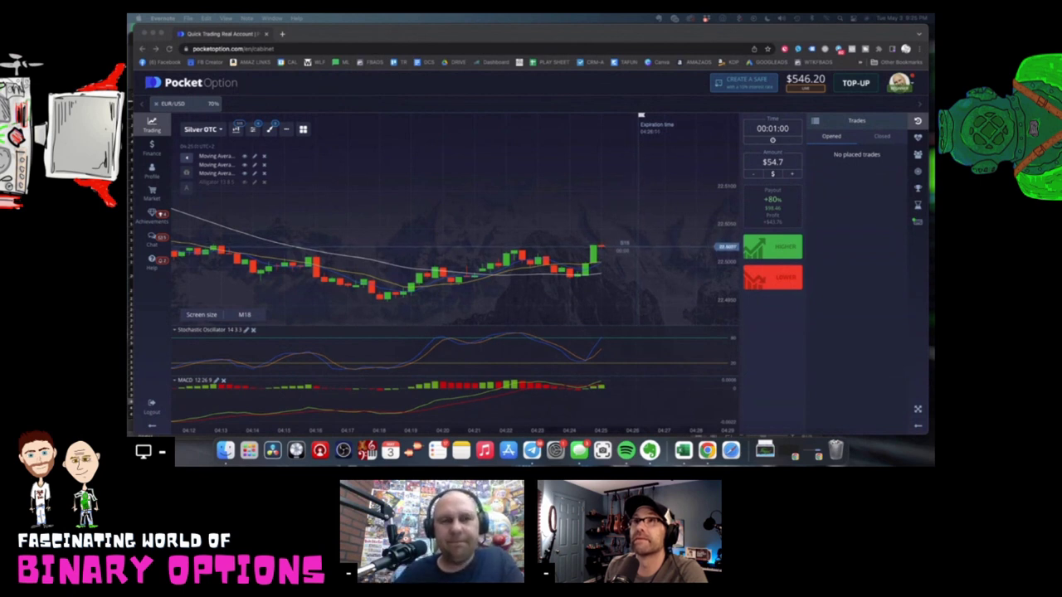
key("super+Tab")
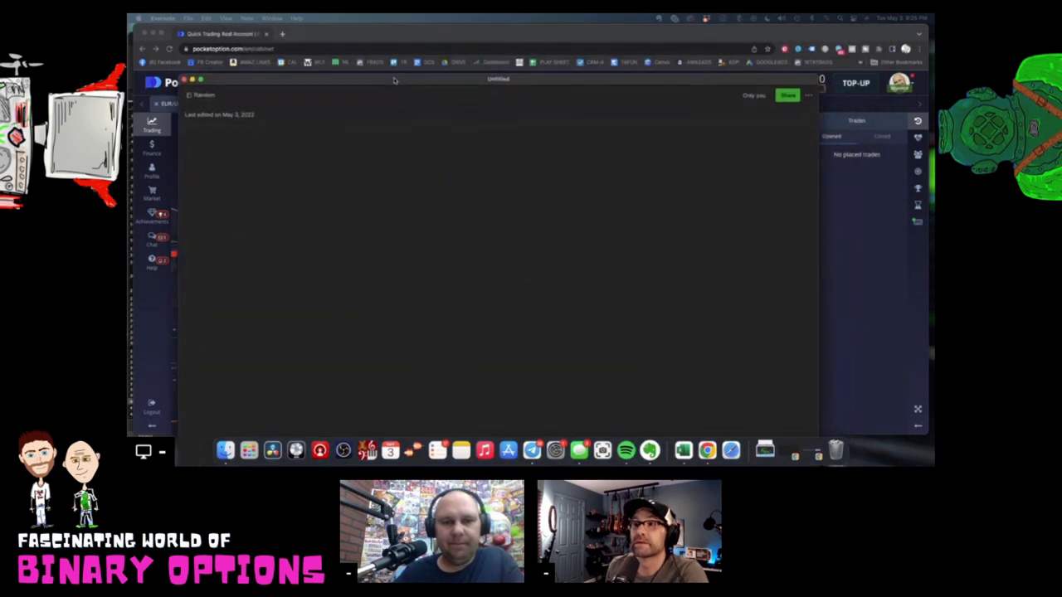
left_click(388, 236)
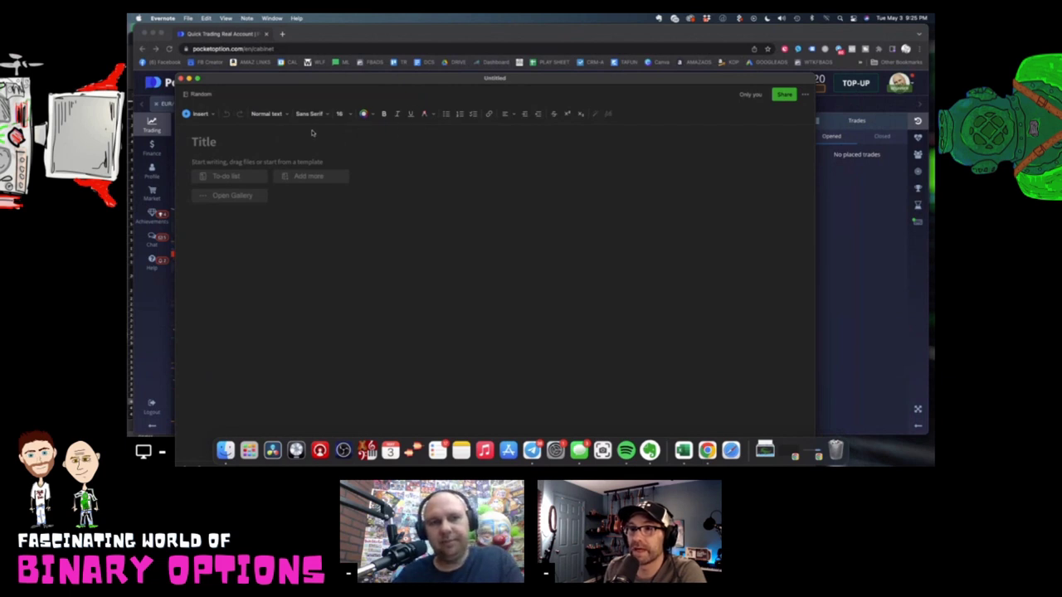
left_click(204, 113)
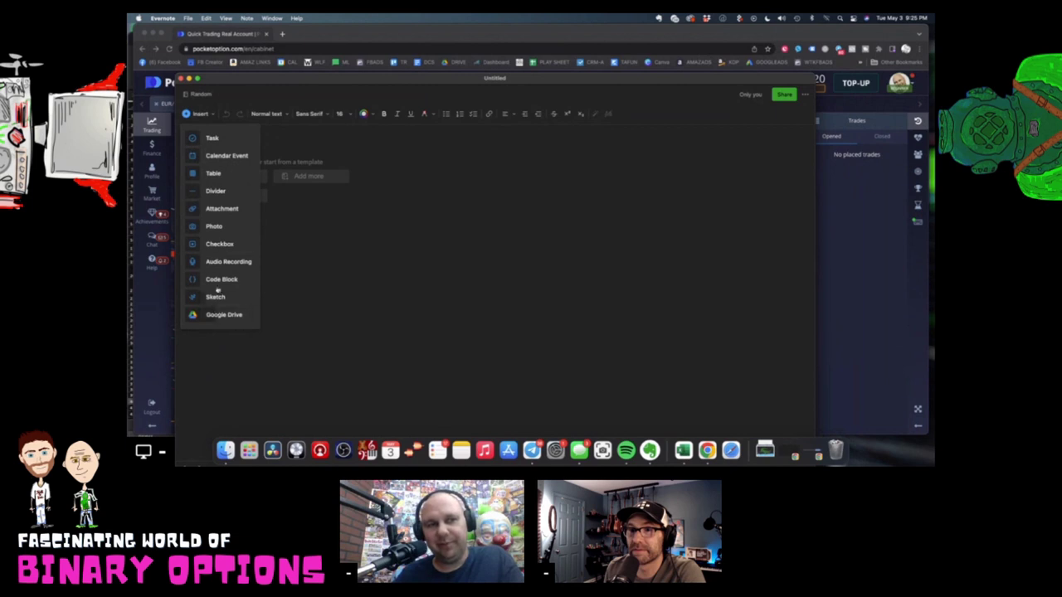
left_click(386, 283)
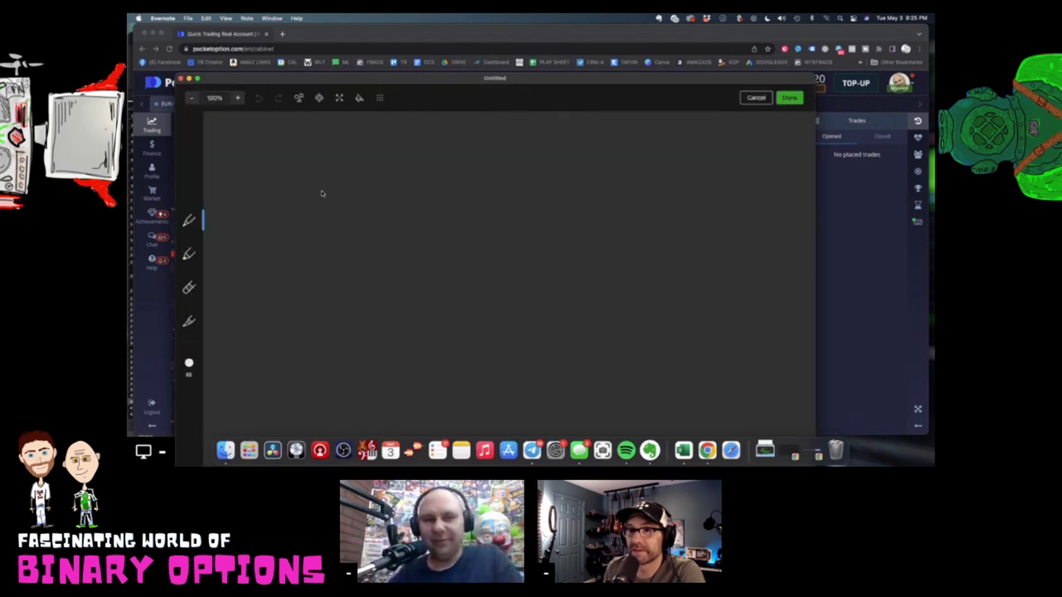
- Test the pen and highlighter with trial strokes, undo the test, and return to the regular pen
left_click_drag(332, 187, 315, 191)
left_click(259, 98)
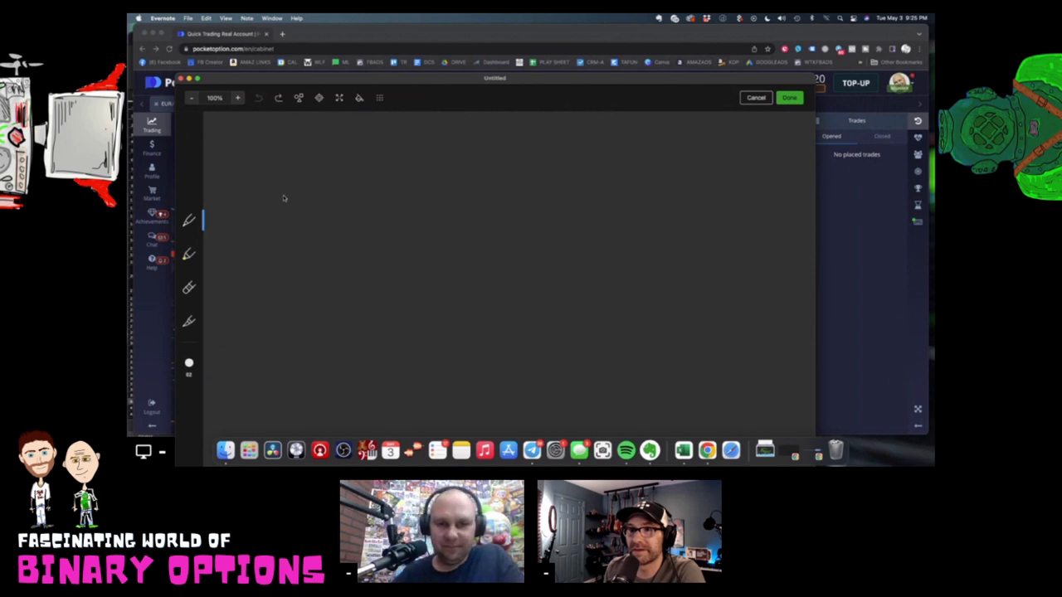
left_click(188, 255)
left_click_drag(293, 197, 307, 240)
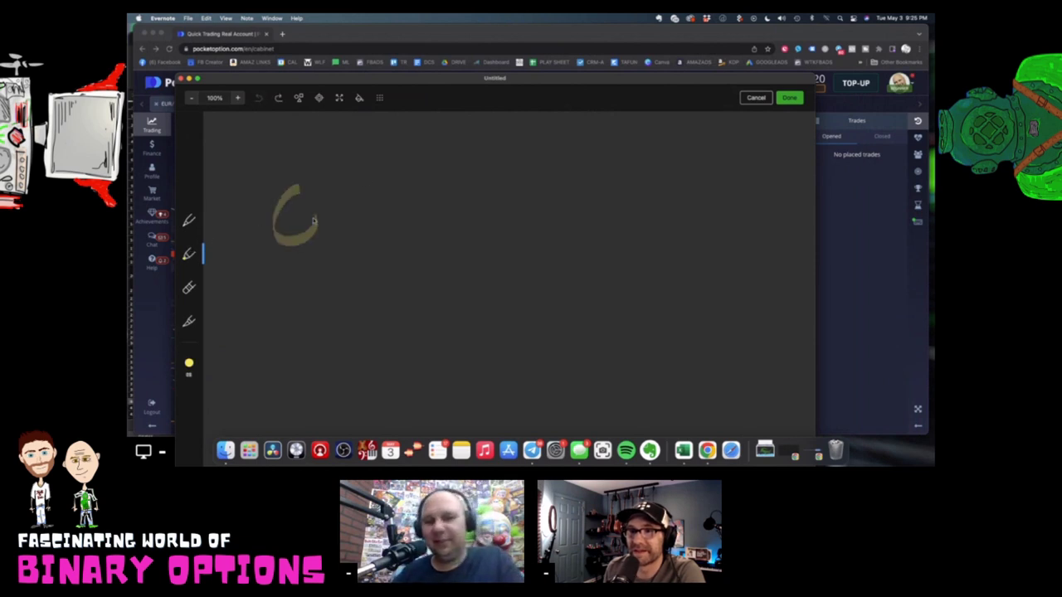
left_click(258, 97)
left_click(189, 220)
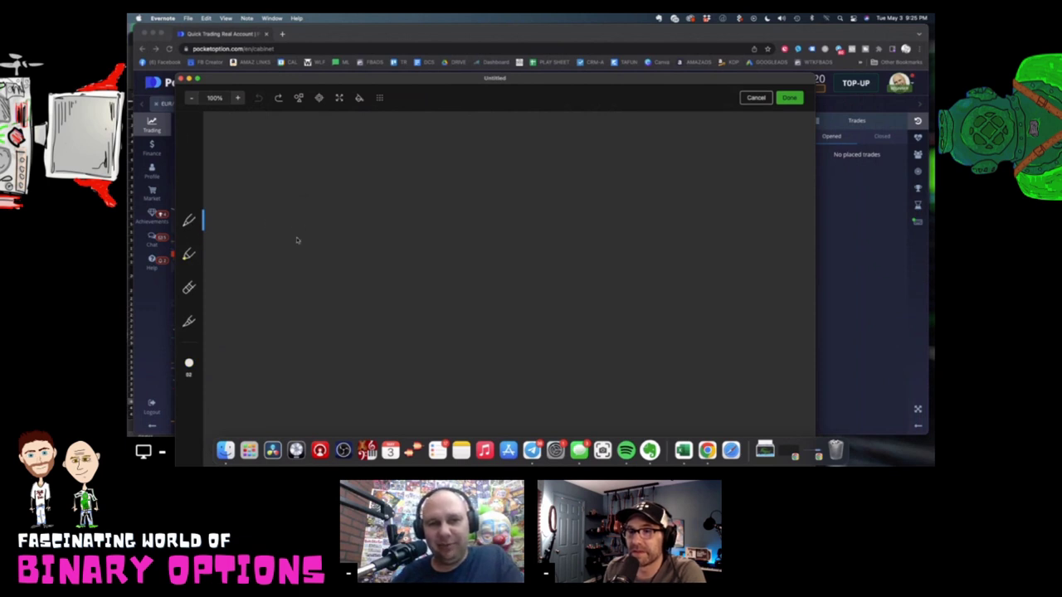
- Draw a row of six stick figures, with a smiley face on the first one
mouse_move(295, 217)
left_mouse_down()
mouse_move(294, 274)
mouse_move(279, 275)
mouse_move(304, 277)
left_mouse_up()
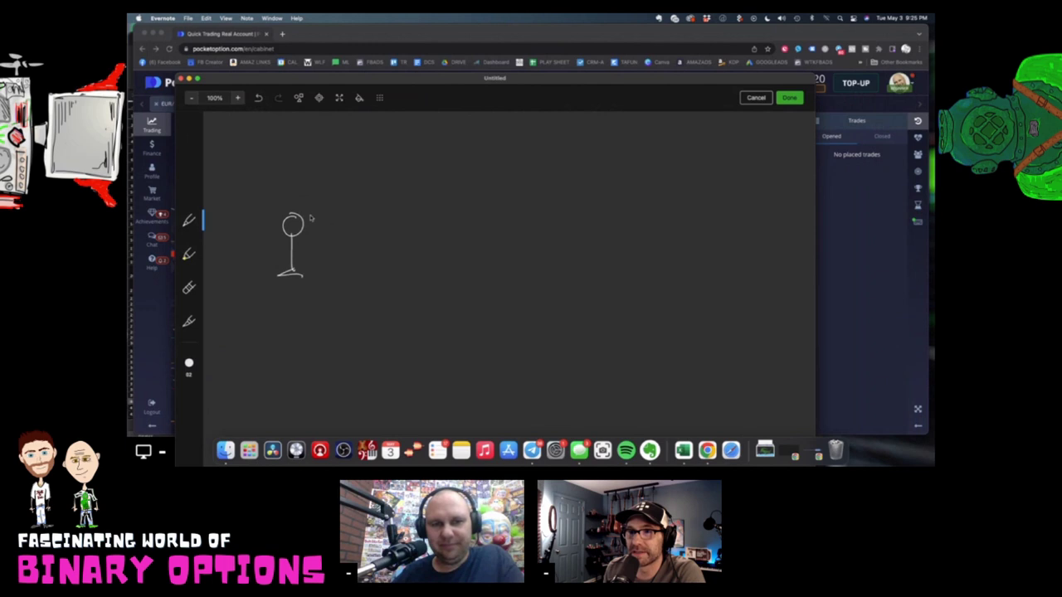
left_click_drag(330, 221, 506, 223)
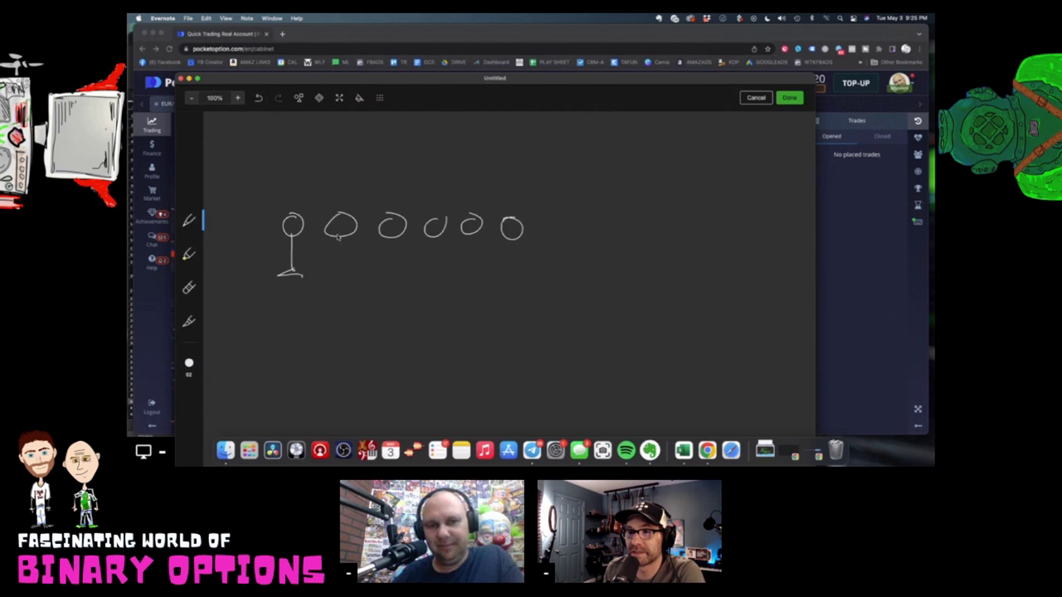
left_click_drag(339, 237, 346, 271)
left_click_drag(392, 242, 398, 279)
left_click_drag(432, 239, 441, 274)
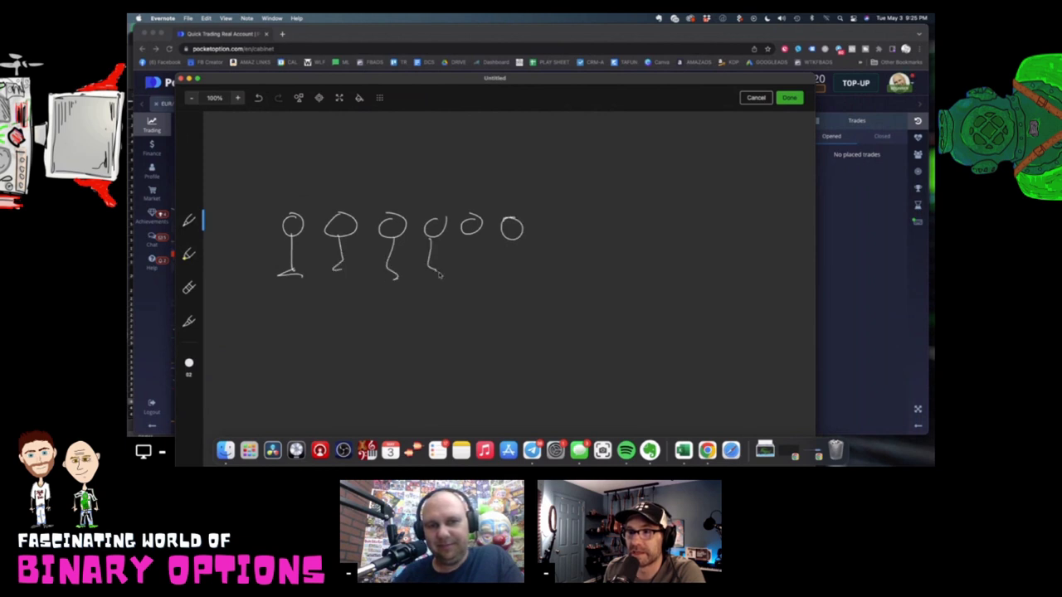
left_click_drag(471, 240, 479, 279)
left_click_drag(514, 242, 520, 282)
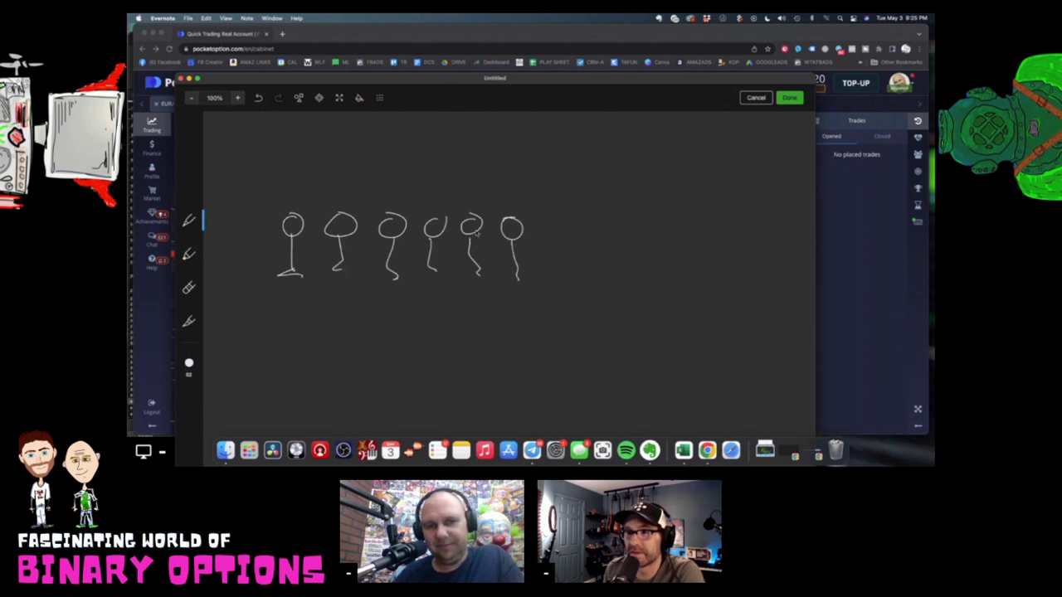
left_click(289, 226)
left_click(295, 226)
left_click_drag(288, 232, 302, 246)
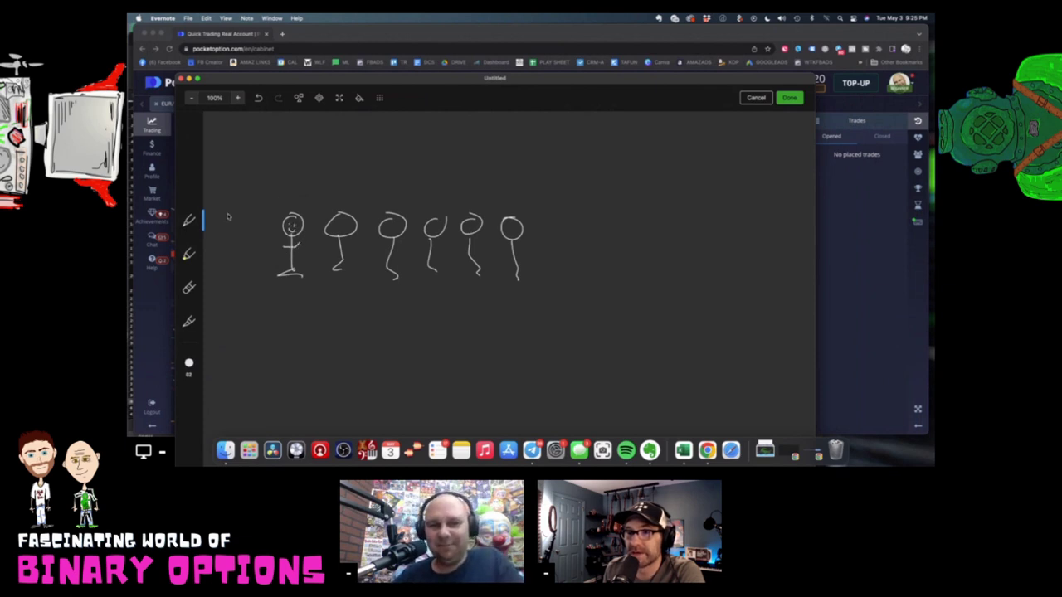
- Draw a yellow highlighter arrow to the first figure, then write 179 above and 30 beneath it
left_click(189, 256)
left_click_drag(252, 165, 289, 209)
left_click(190, 222)
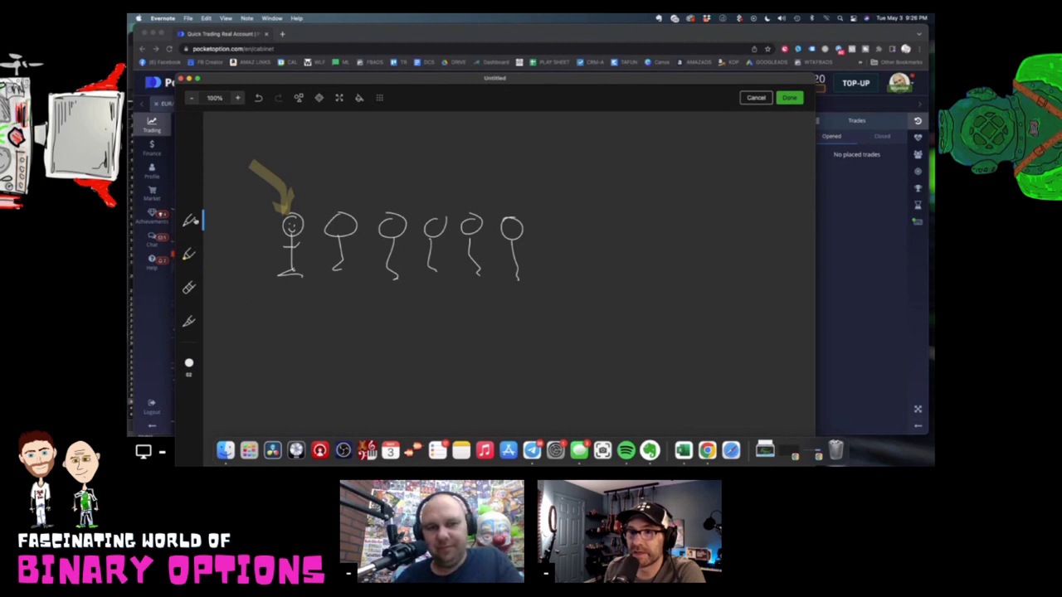
mouse_move(454, 137)
left_mouse_down()
mouse_move(456, 153)
mouse_move(478, 156)
mouse_move(510, 135)
left_mouse_up()
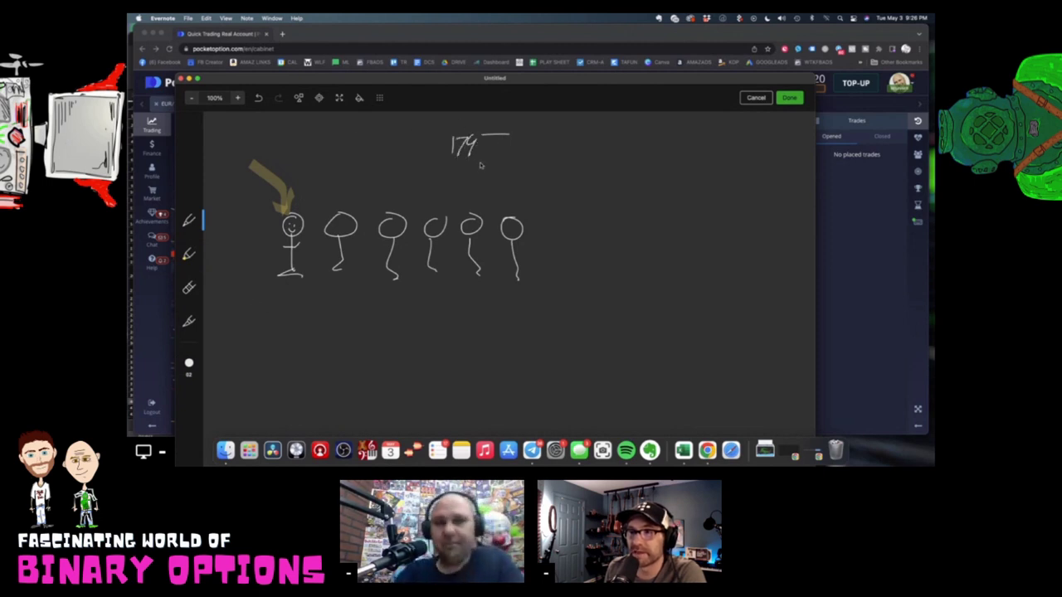
left_click_drag(274, 292, 277, 310)
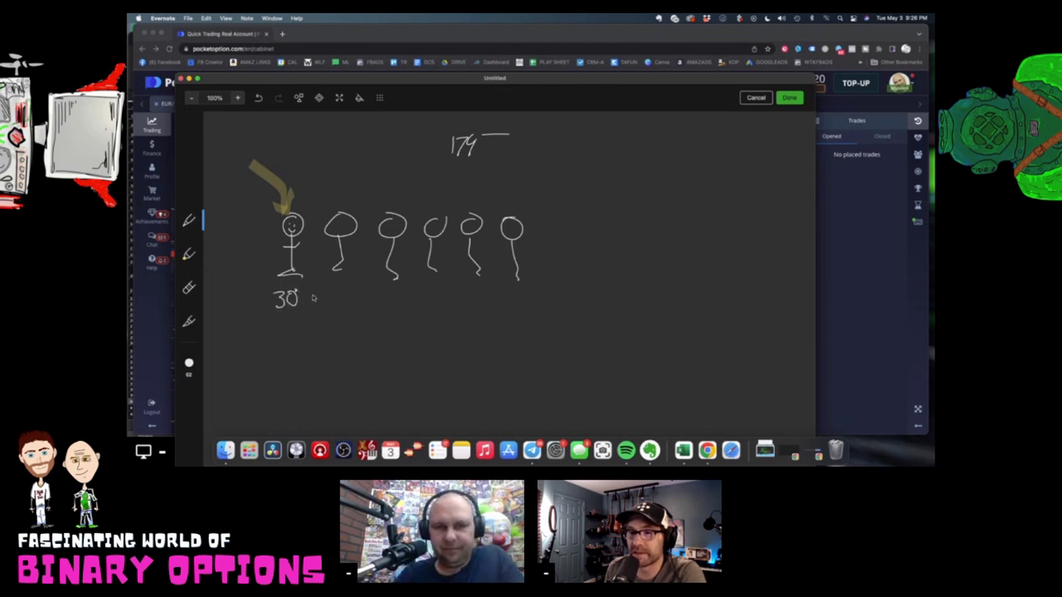
- Add faces to figures two and four, X marks under the others, and 12 beside 30
left_click_drag(347, 227, 352, 237)
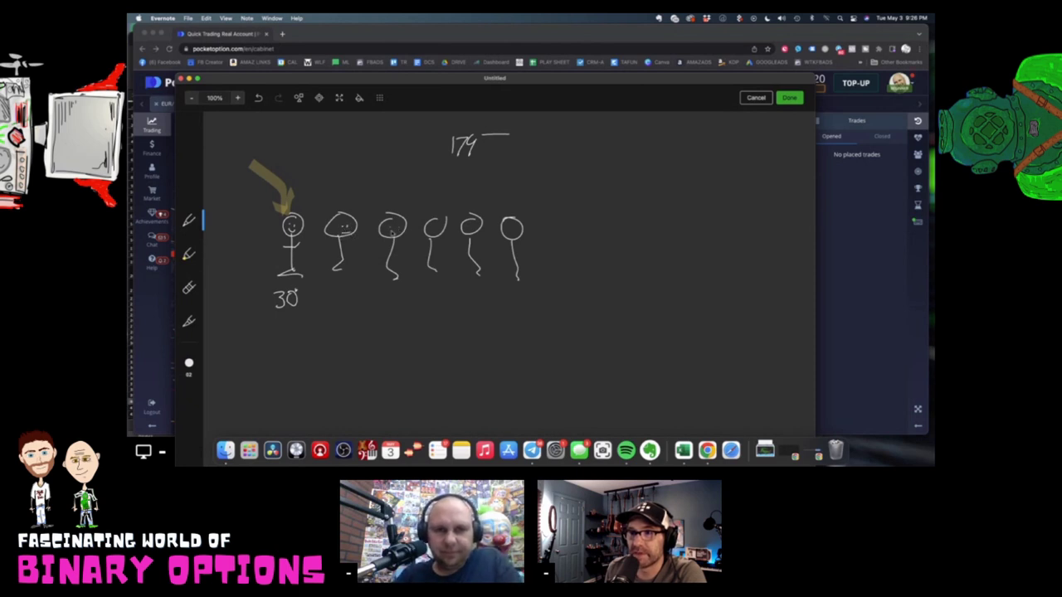
mouse_move(425, 233)
left_mouse_down()
mouse_move(457, 217)
mouse_move(420, 264)
mouse_move(438, 260)
left_mouse_up()
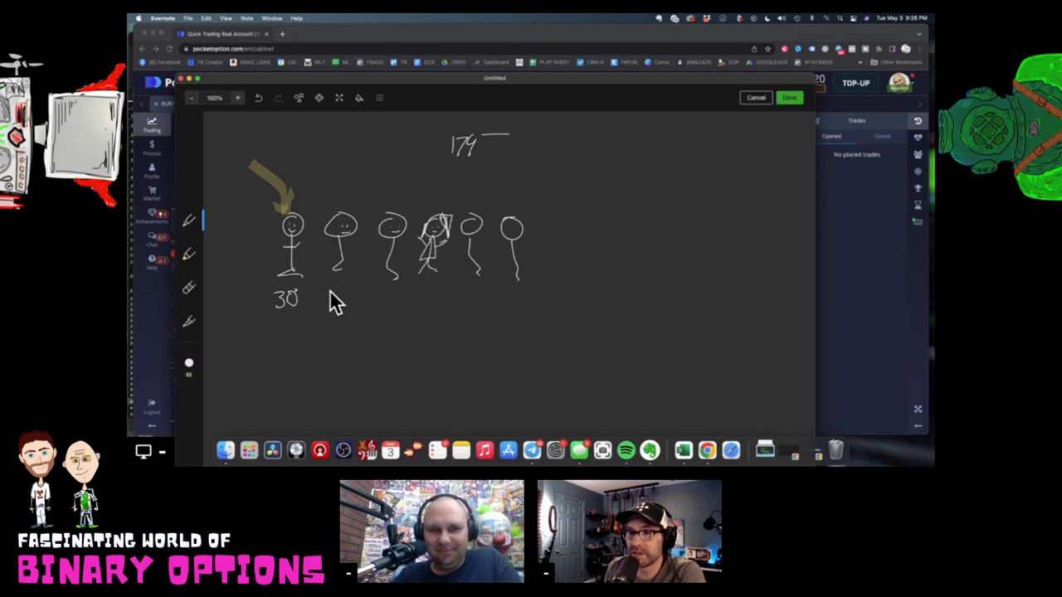
left_click_drag(380, 297, 484, 306)
left_click_drag(471, 307, 488, 291)
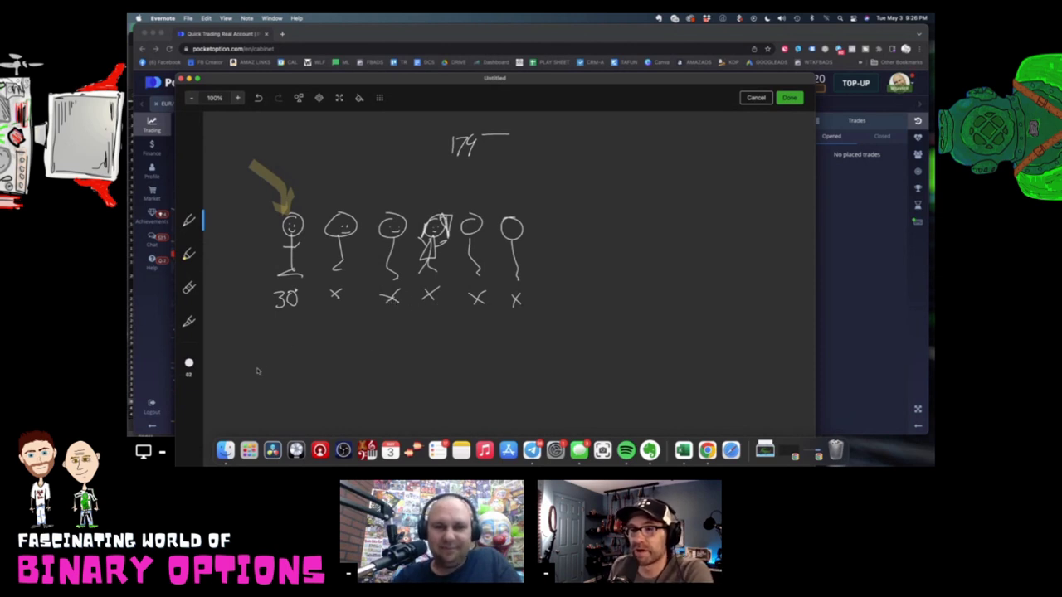
mouse_move(225, 295)
left_mouse_down()
mouse_move(228, 312)
mouse_move(246, 314)
mouse_move(223, 320)
mouse_move(251, 289)
mouse_move(219, 291)
mouse_move(280, 320)
mouse_move(297, 348)
mouse_move(526, 339)
left_mouse_up()
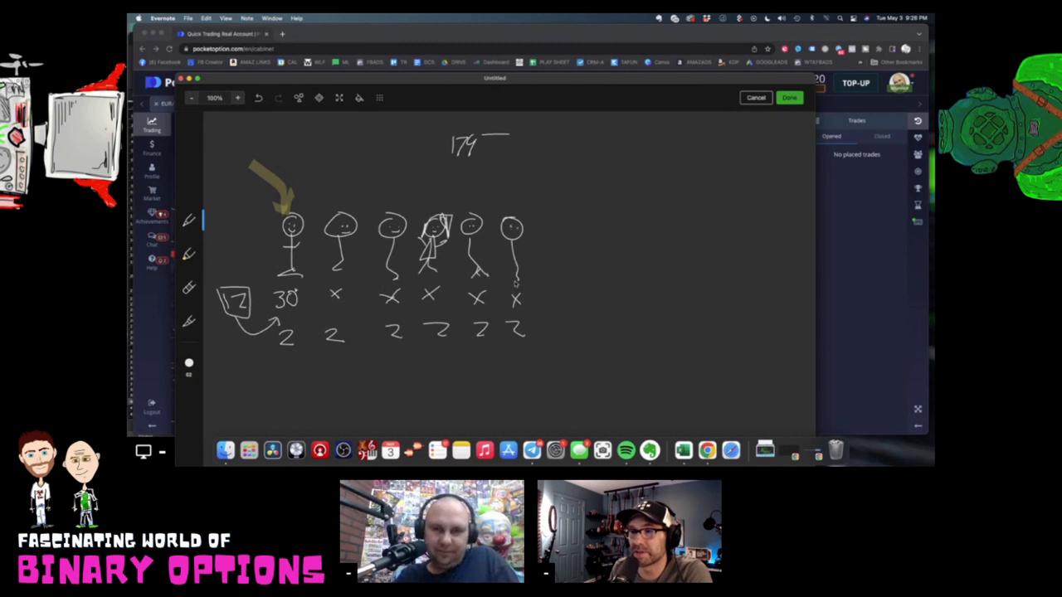
- Draw a large smiling stick figure at right with 300 beneath, a 1 beside it, and 1800 below
mouse_move(657, 207)
left_mouse_down()
mouse_move(649, 311)
mouse_move(664, 302)
left_mouse_up()
mouse_move(638, 278)
left_mouse_down()
mouse_move(641, 306)
mouse_move(684, 253)
mouse_move(647, 261)
left_mouse_up()
left_click_drag(639, 212, 655, 224)
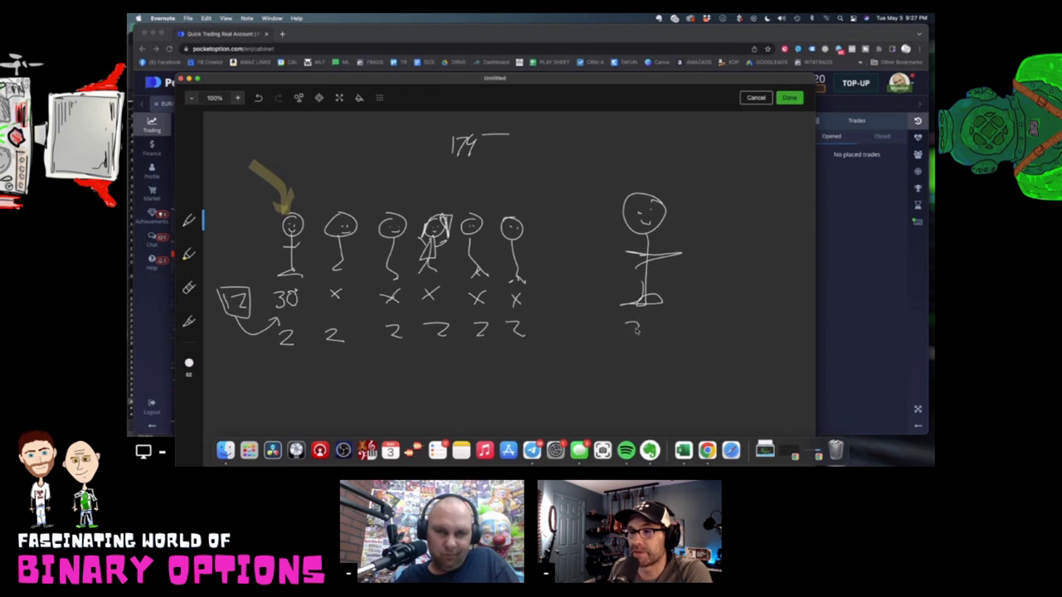
mouse_move(624, 323)
left_mouse_down()
mouse_move(623, 350)
mouse_move(654, 345)
left_mouse_up()
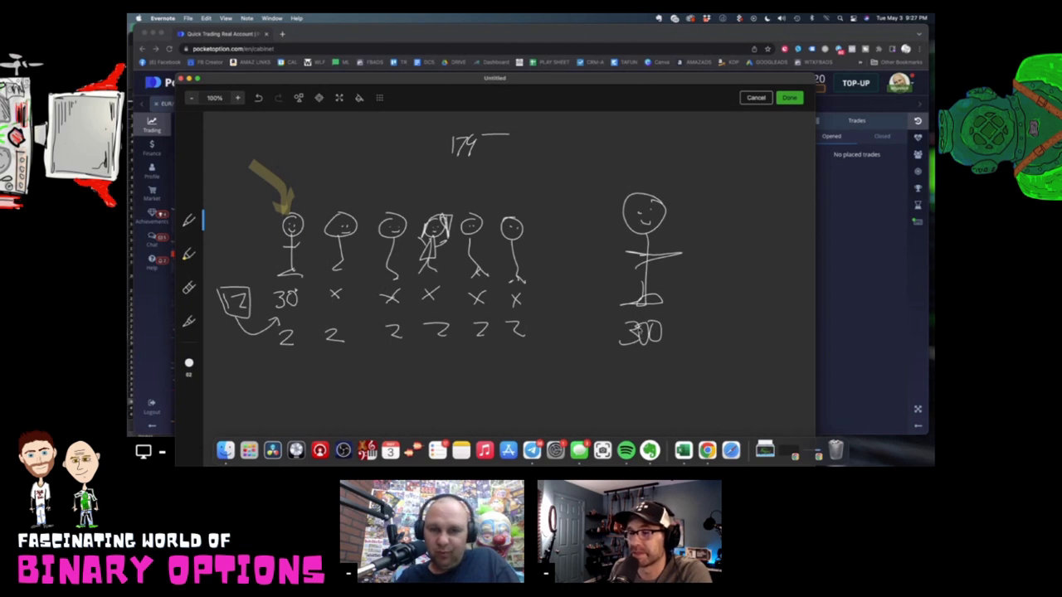
left_click_drag(719, 322, 720, 345)
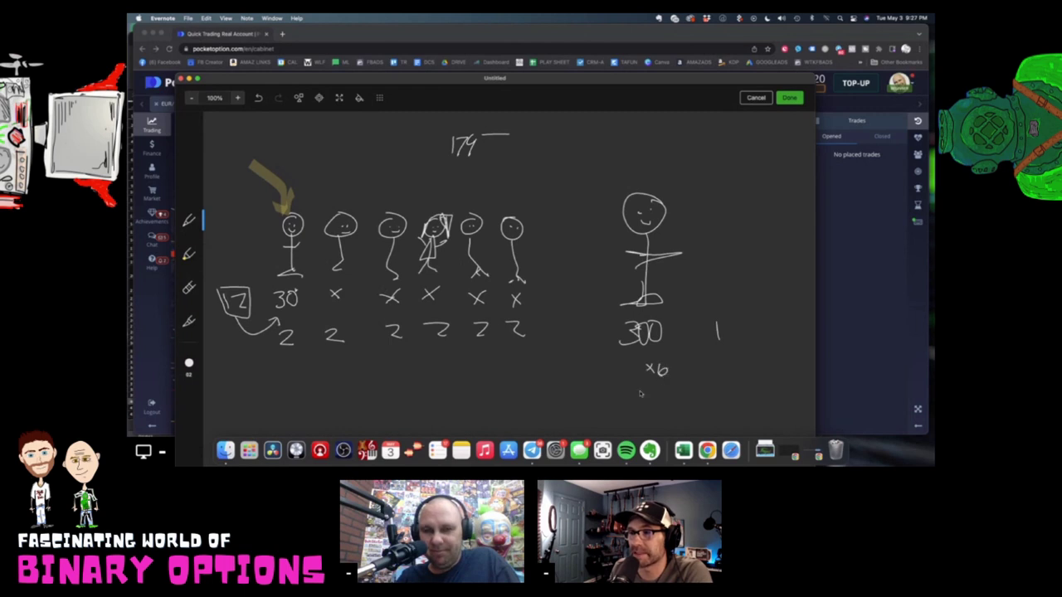
mouse_move(639, 386)
left_mouse_down()
mouse_move(640, 406)
mouse_move(671, 398)
left_mouse_up()
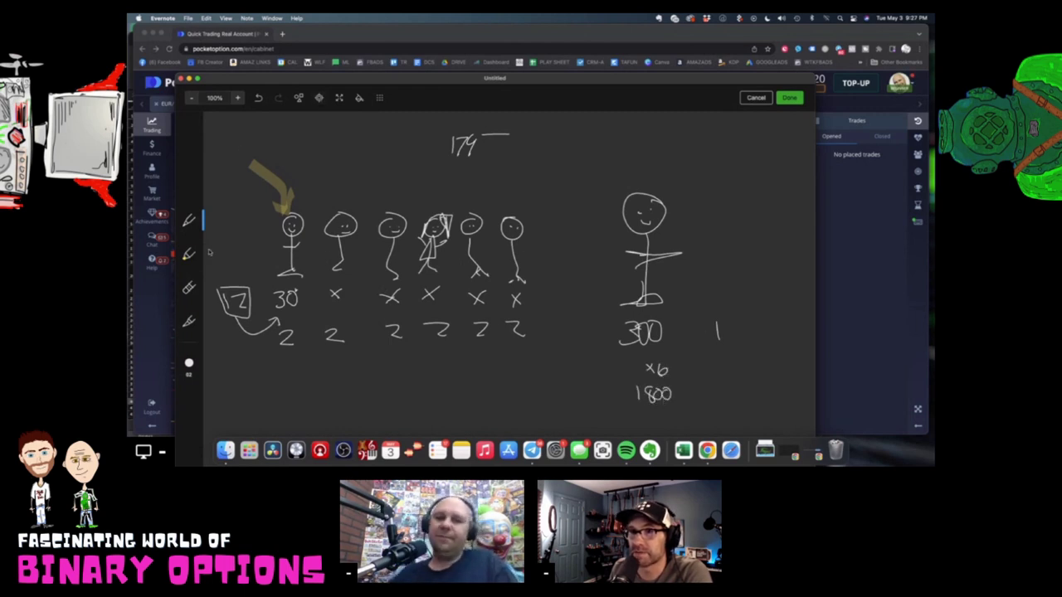
left_click(189, 288)
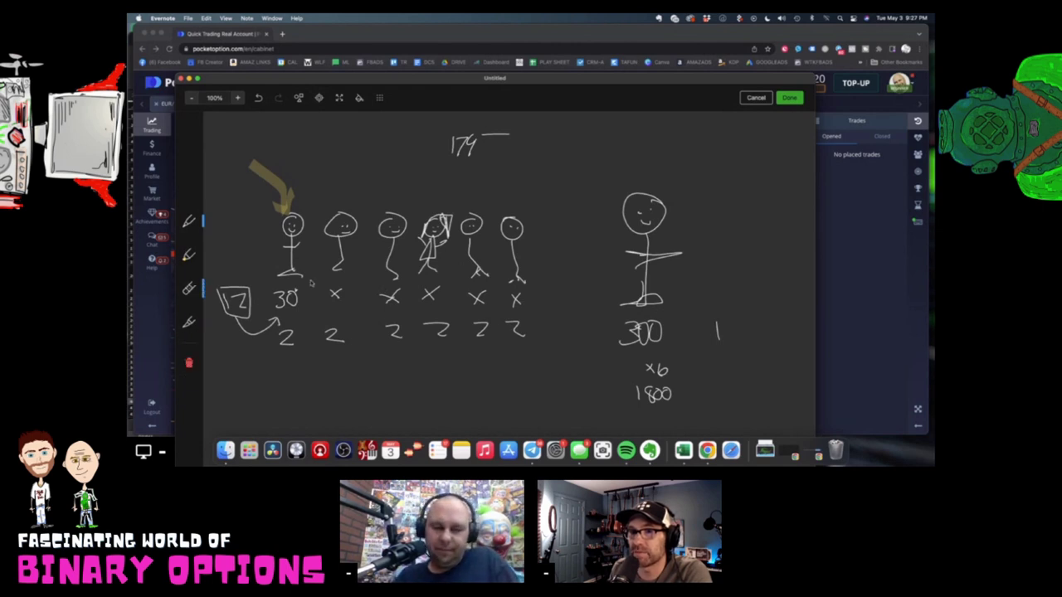
- Erase the stray 1 beside 300, then draw a red highlighter X over the first figure
left_click_drag(712, 314, 715, 336)
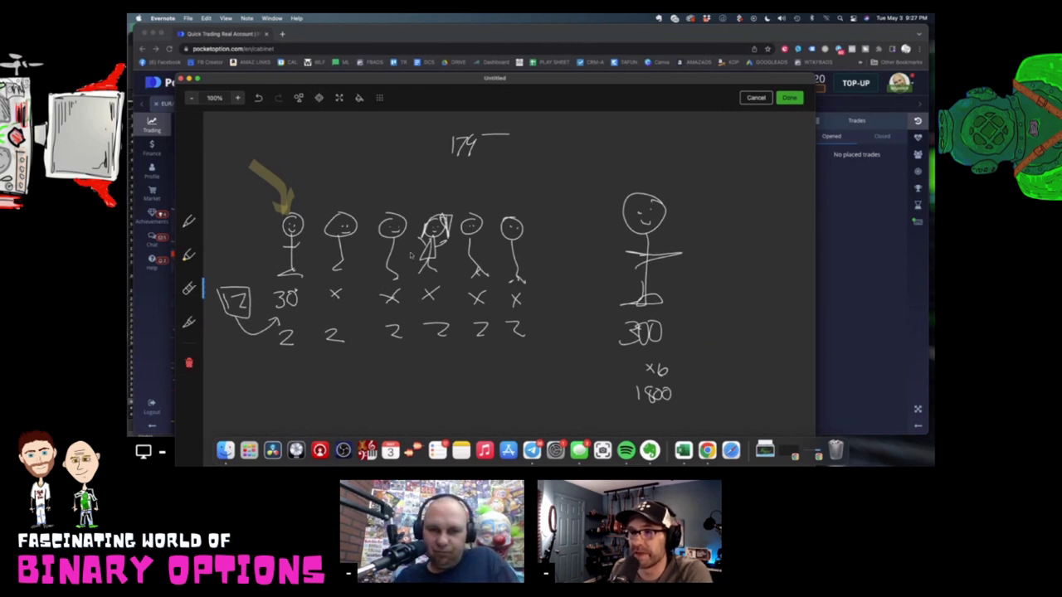
left_click(188, 255)
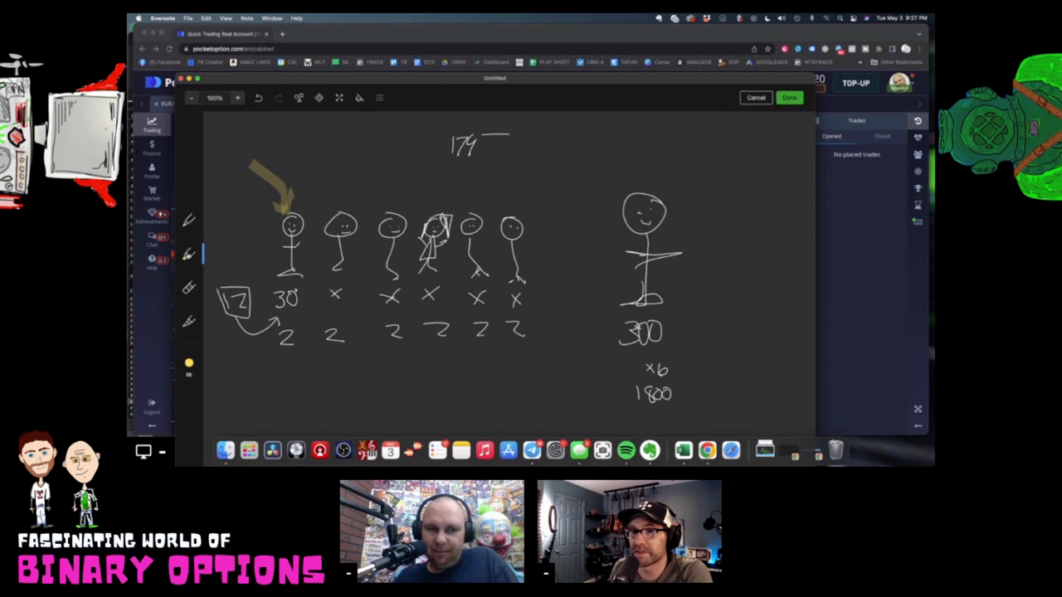
left_click(188, 365)
left_click(230, 404)
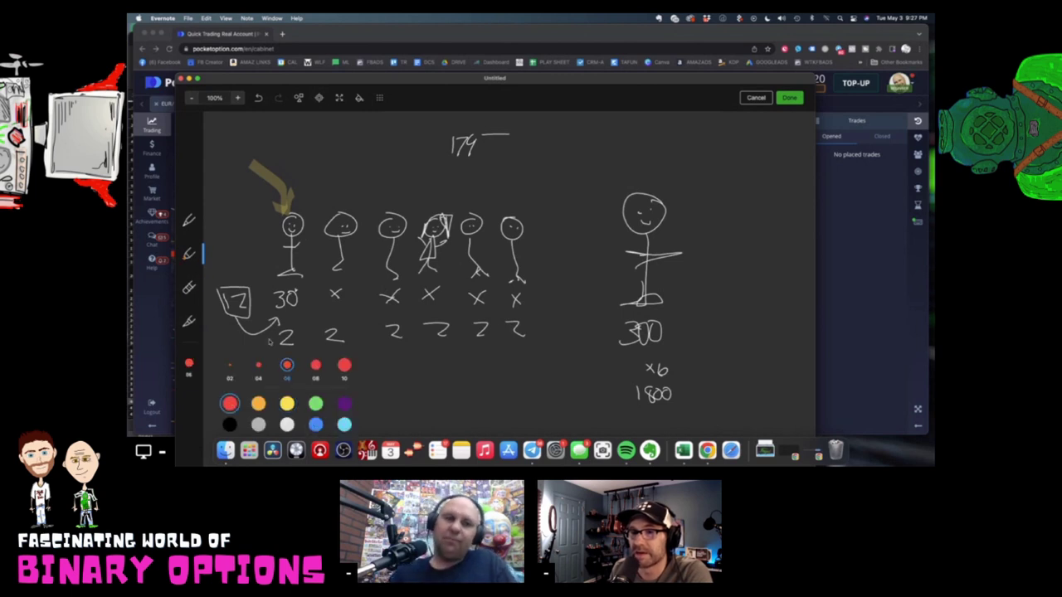
left_click(278, 222)
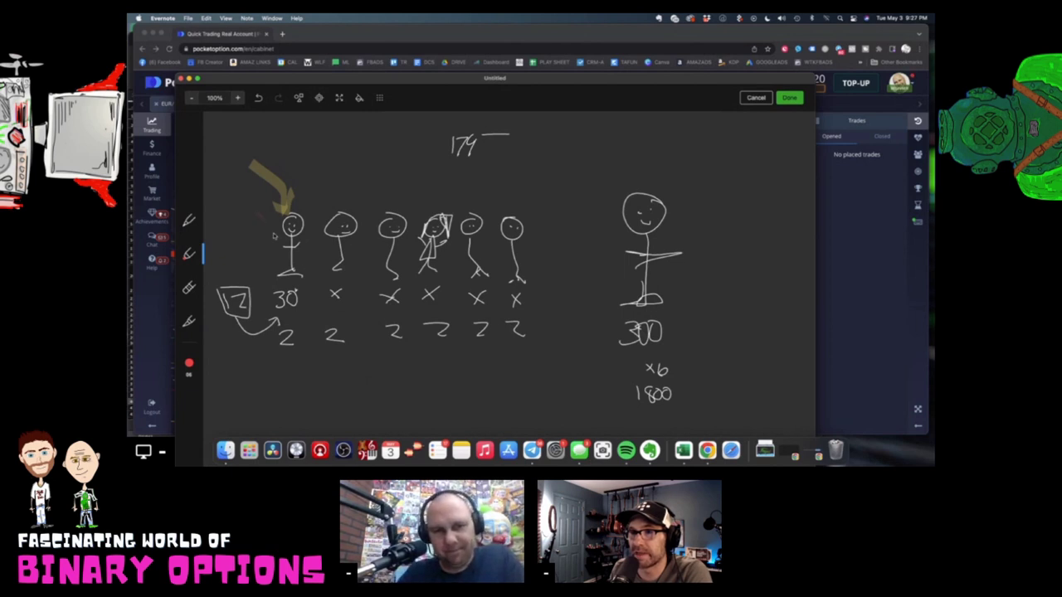
left_click_drag(267, 223, 324, 274)
mouse_move(257, 266)
left_mouse_down()
mouse_move(320, 207)
mouse_move(267, 217)
left_mouse_up()
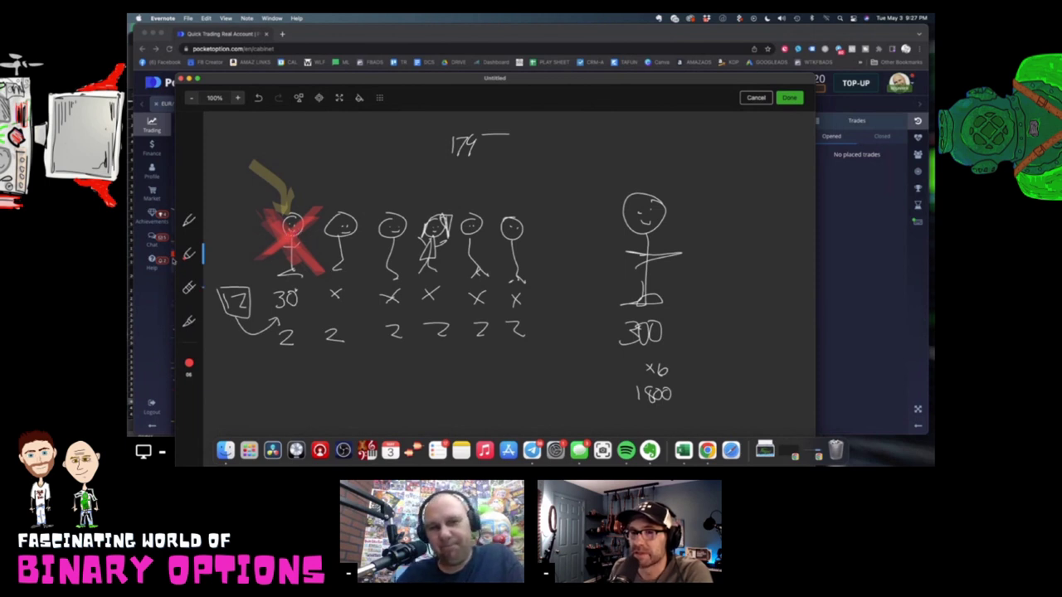
- Draw a green arrow above the second stick figure
left_click(189, 363)
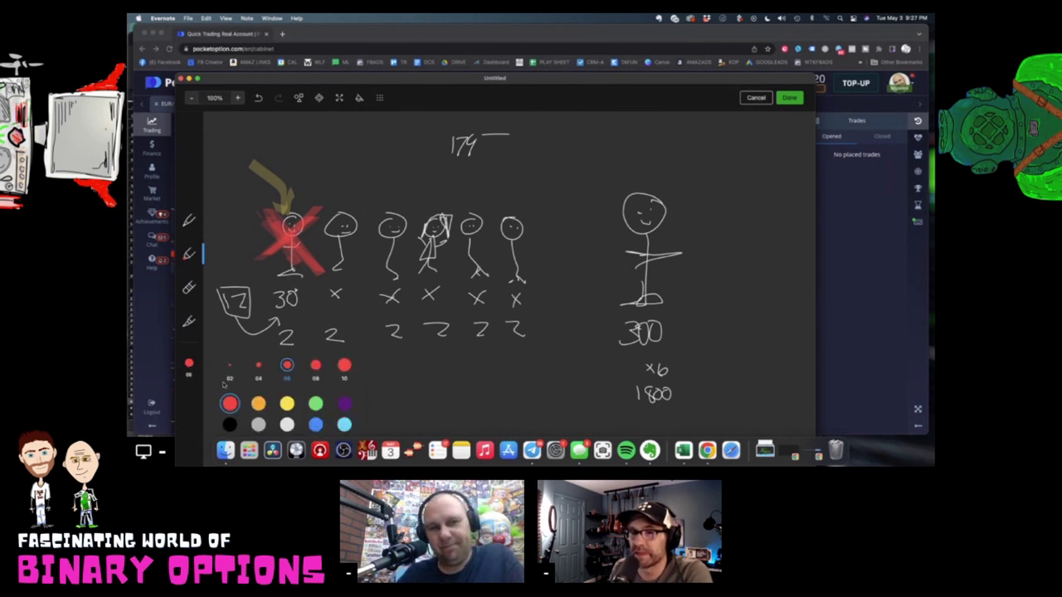
left_click(316, 404)
left_click_drag(347, 170, 358, 189)
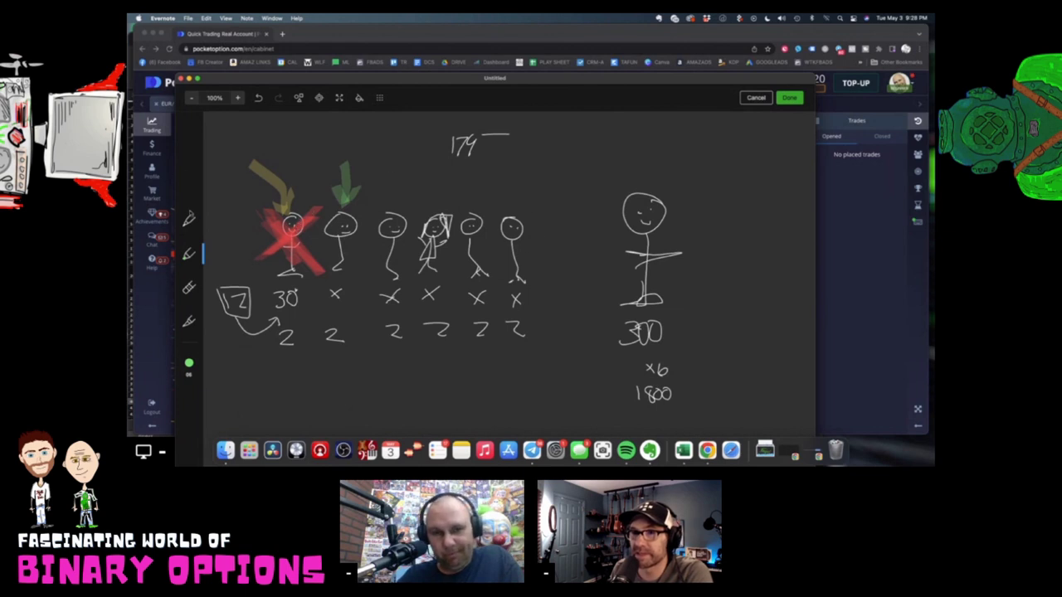
left_click(189, 288)
- Erase the crossed-out first figure and draw a new stick figure with a box below it
mouse_move(272, 191)
left_mouse_down()
mouse_move(290, 298)
mouse_move(282, 295)
mouse_move(303, 208)
mouse_move(271, 160)
mouse_move(286, 238)
mouse_move(270, 230)
left_mouse_up()
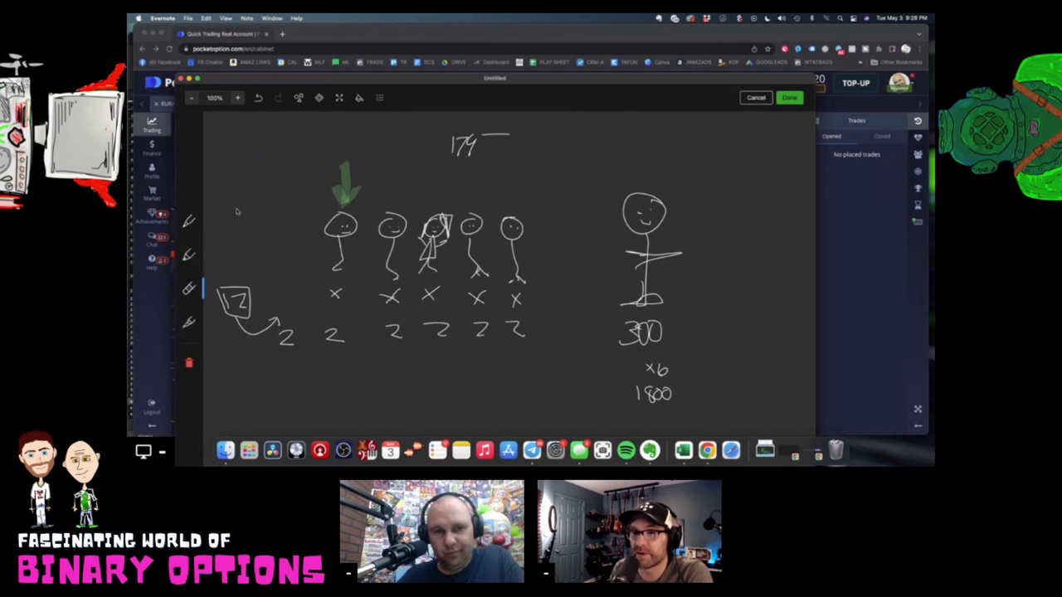
left_click(188, 222)
mouse_move(555, 223)
left_mouse_down()
mouse_move(555, 294)
mouse_move(567, 291)
left_mouse_up()
left_click_drag(540, 256, 564, 264)
left_click(554, 229)
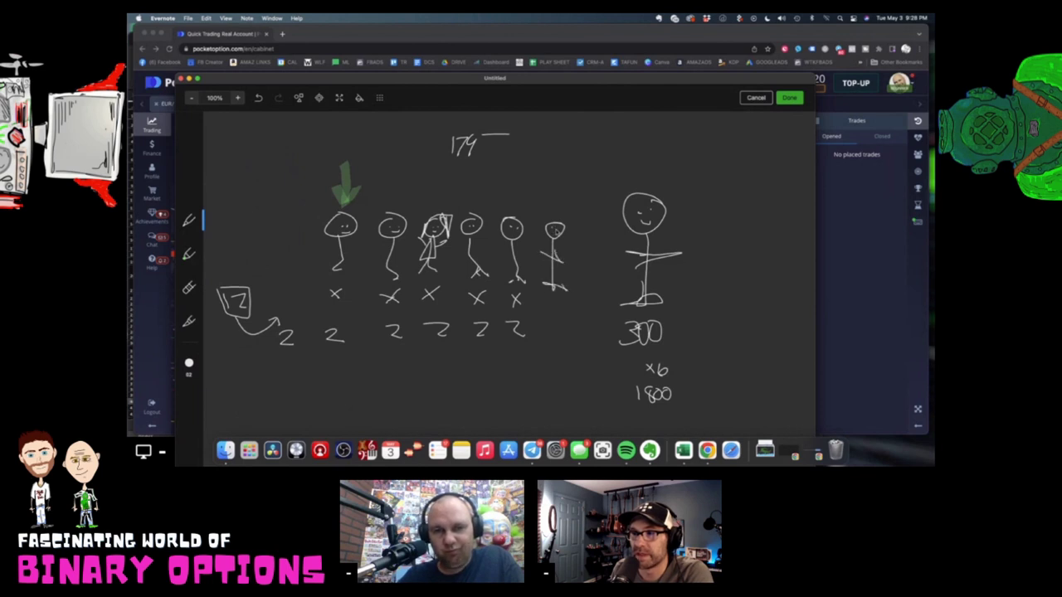
mouse_move(547, 319)
left_mouse_down()
mouse_move(544, 341)
mouse_move(564, 315)
mouse_move(551, 347)
left_mouse_up()
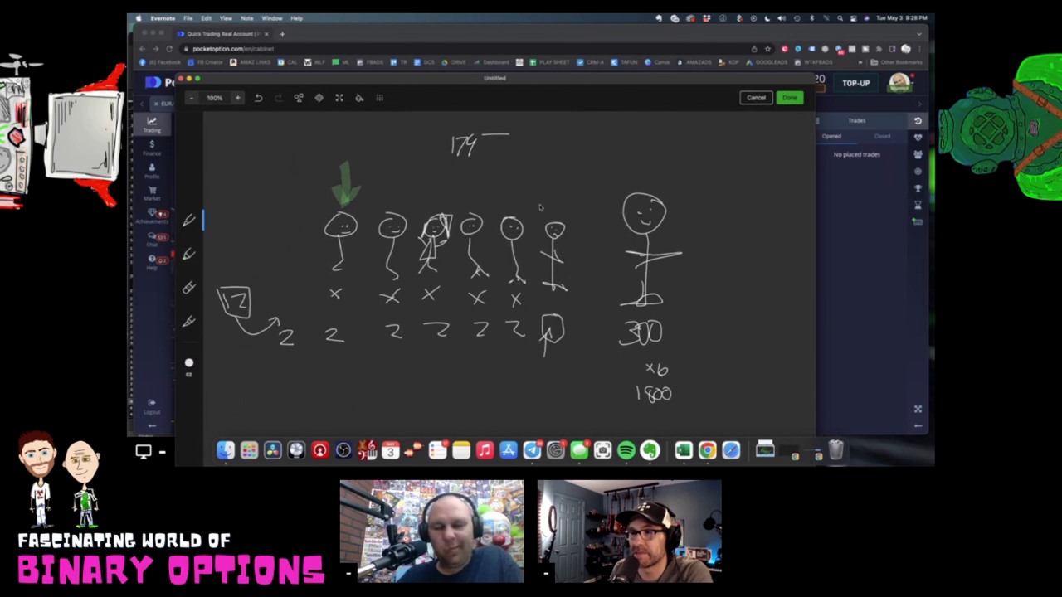
- Draw a red mark above the sixth figure, then return to the white pen
left_click(188, 255)
left_click(189, 363)
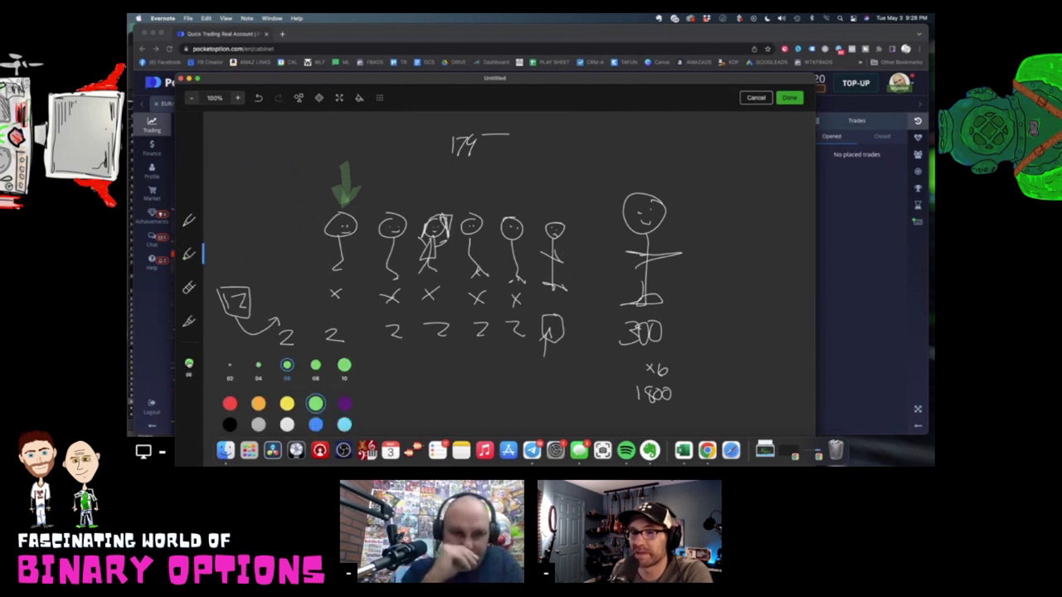
left_click(230, 404)
mouse_move(549, 203)
left_mouse_down()
mouse_move(568, 217)
mouse_move(571, 199)
left_mouse_up()
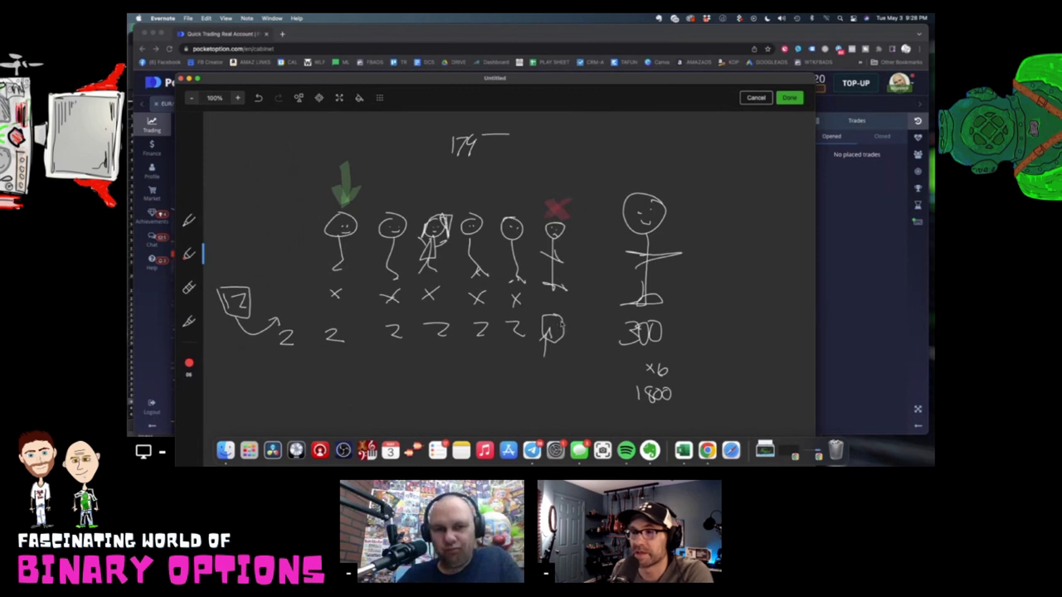
left_click(189, 223)
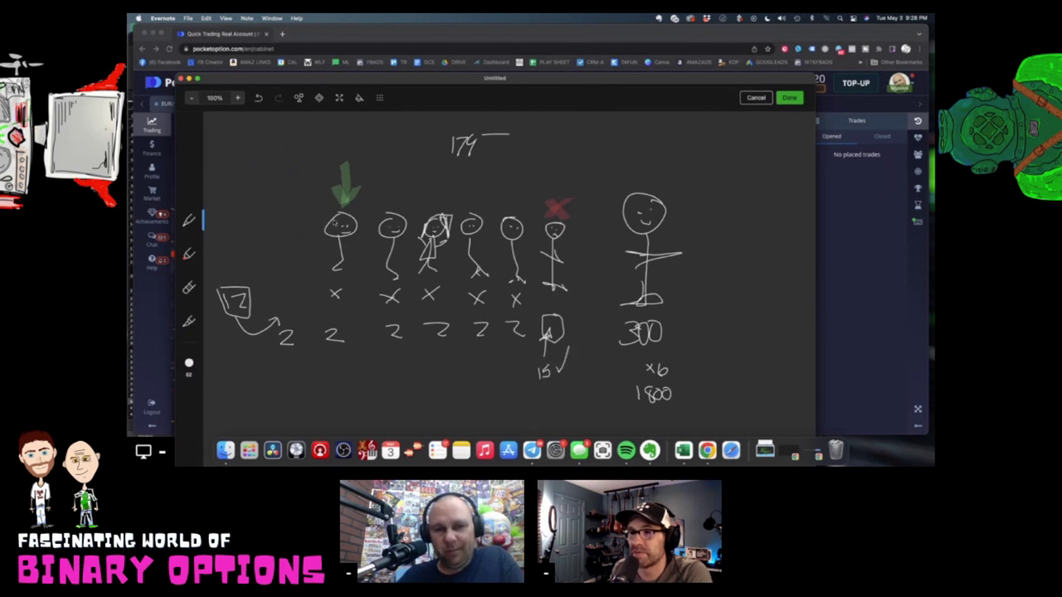
- Scribble over the first stick figure and draw a curved arrow to the big figure
mouse_move(312, 174)
left_mouse_down()
mouse_move(362, 289)
mouse_move(322, 299)
left_mouse_up()
left_click_drag(380, 196, 325, 290)
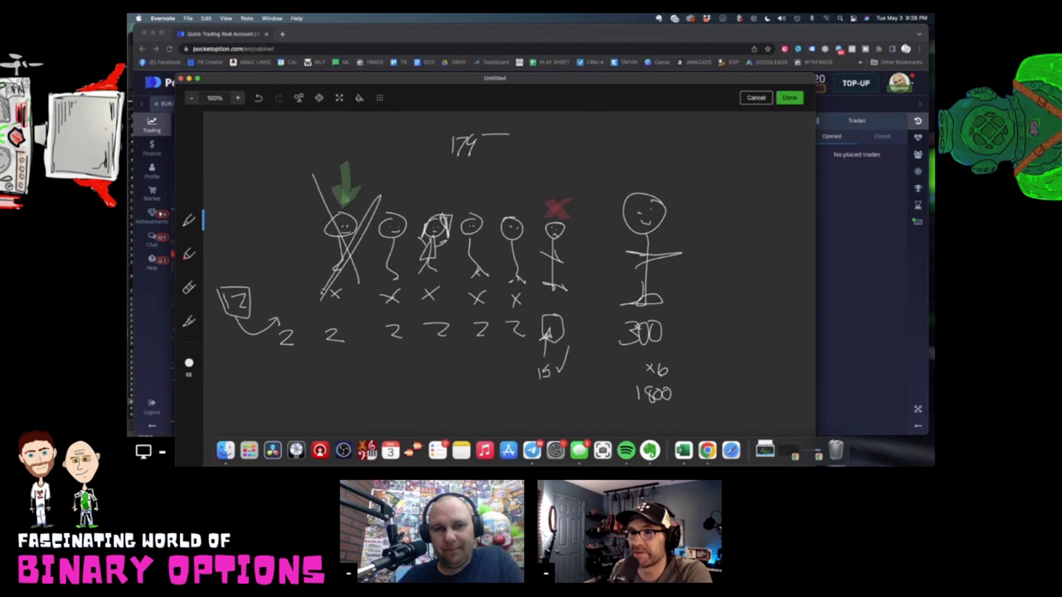
left_click_drag(325, 183, 373, 306)
left_click_drag(366, 183, 324, 298)
left_click_drag(335, 193, 388, 282)
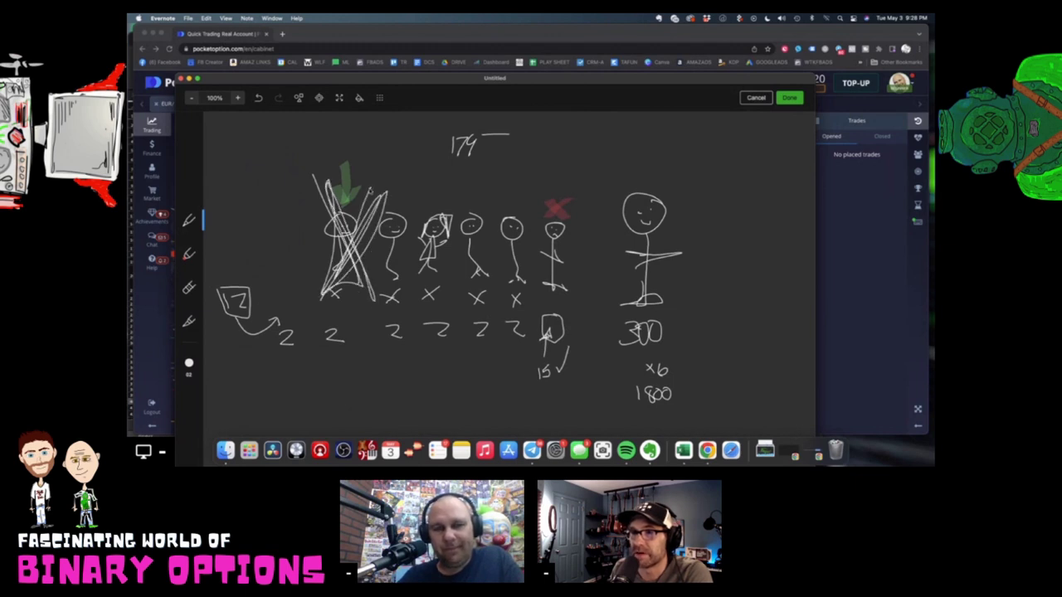
mouse_move(357, 193)
left_mouse_down()
mouse_move(564, 163)
mouse_move(591, 215)
mouse_move(601, 207)
left_mouse_up()
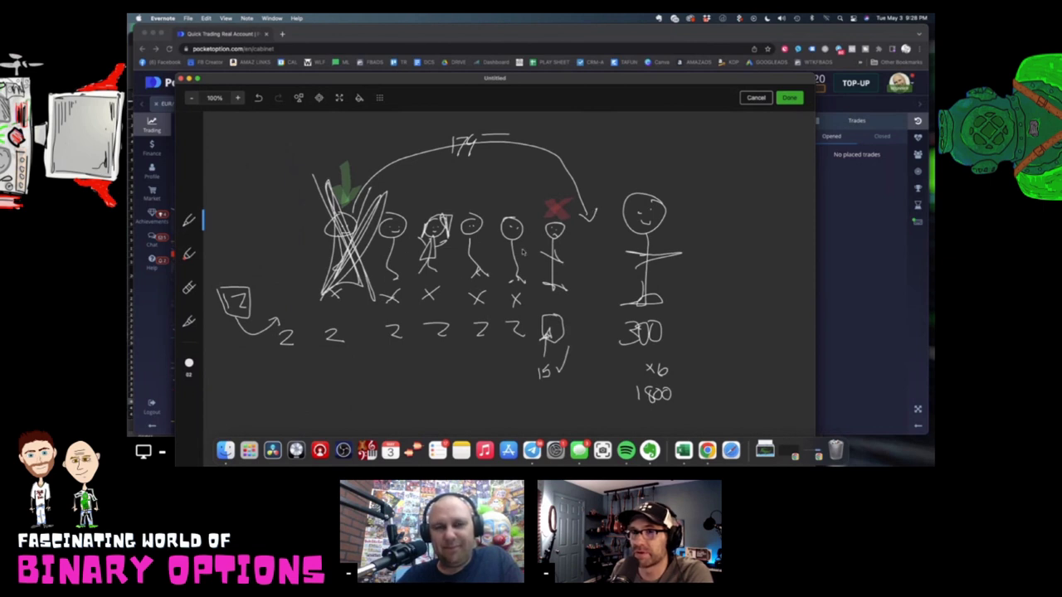
- Undo the scribbles, curved arrow, 15 and red X, then erase the large right figure
left_click(259, 98)
left_click(259, 98)
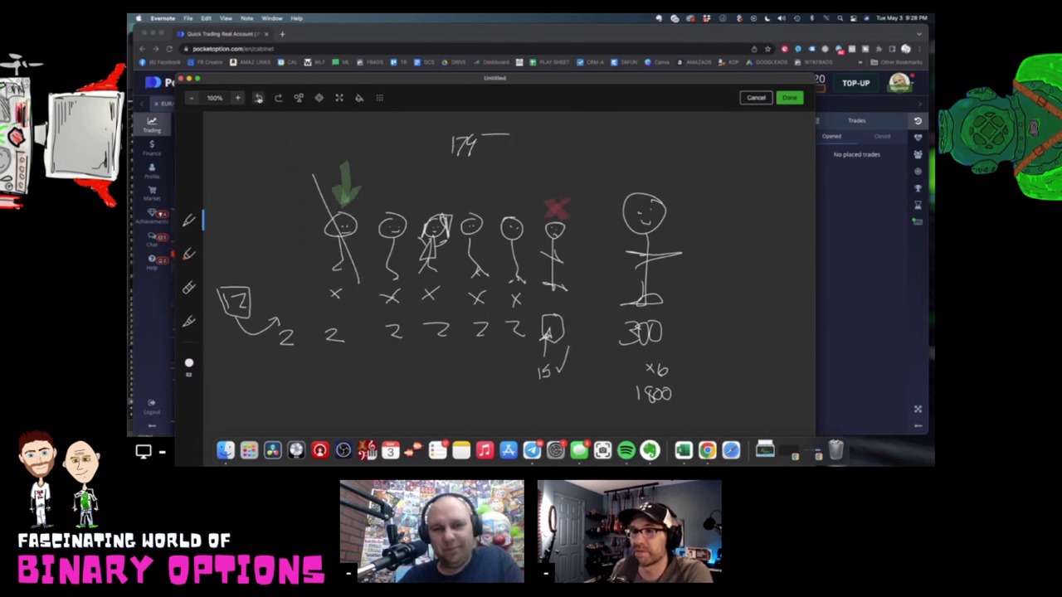
left_click(259, 98)
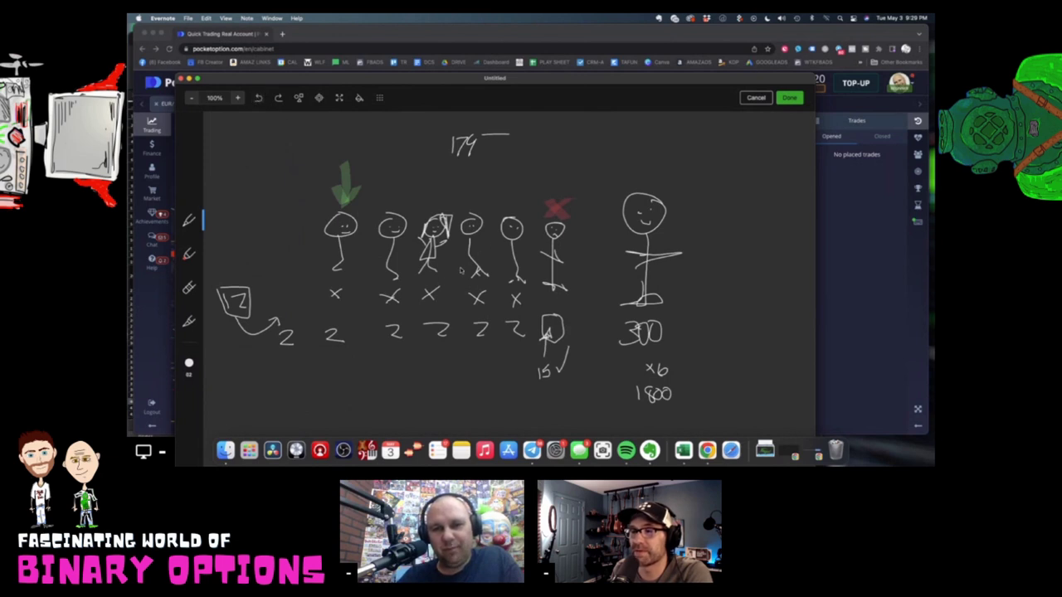
left_click(258, 97)
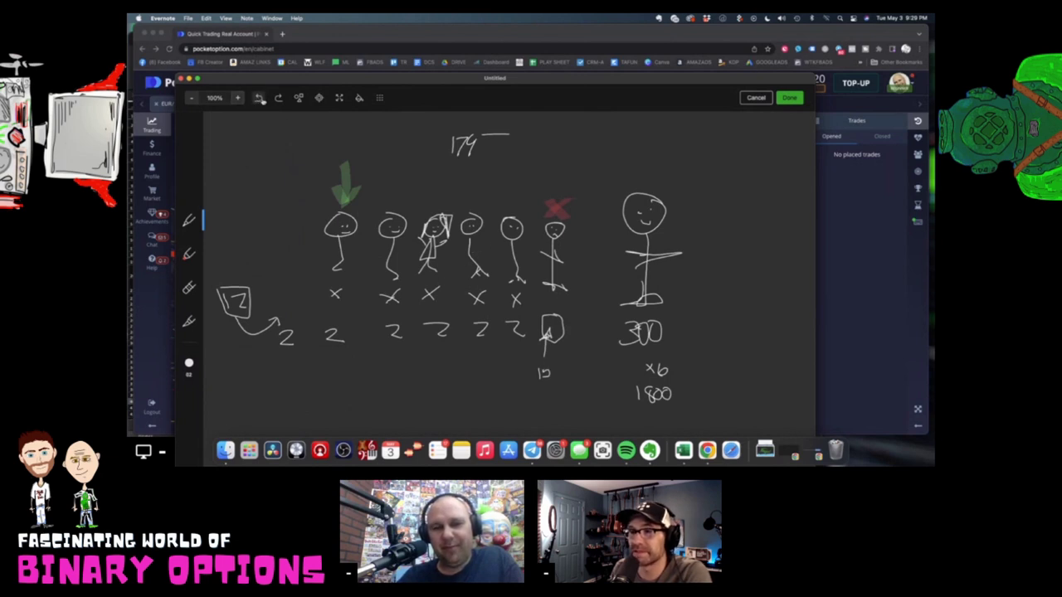
left_click(258, 98)
left_click(259, 98)
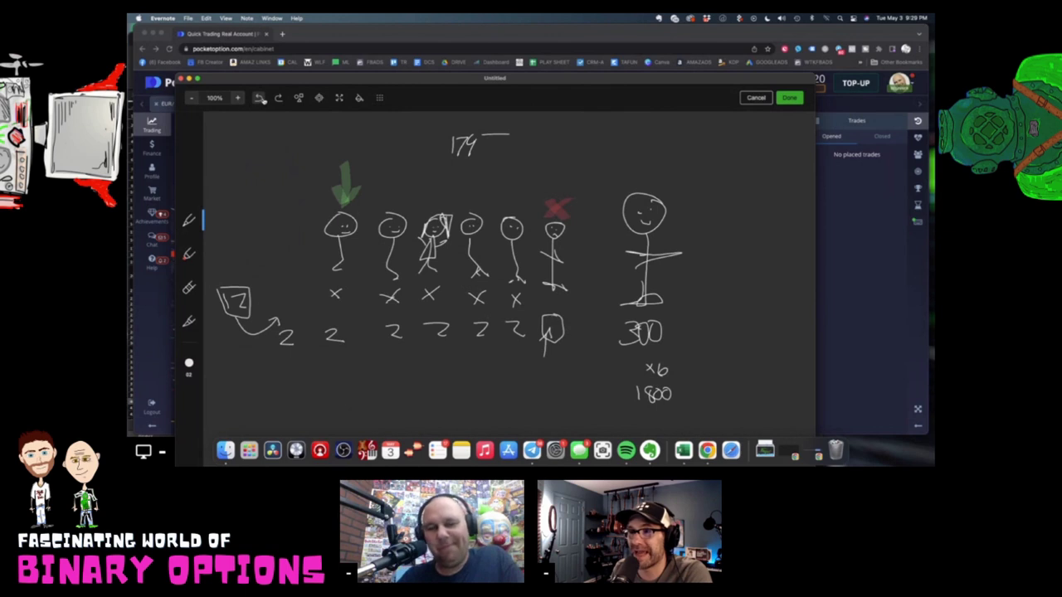
left_click(258, 98)
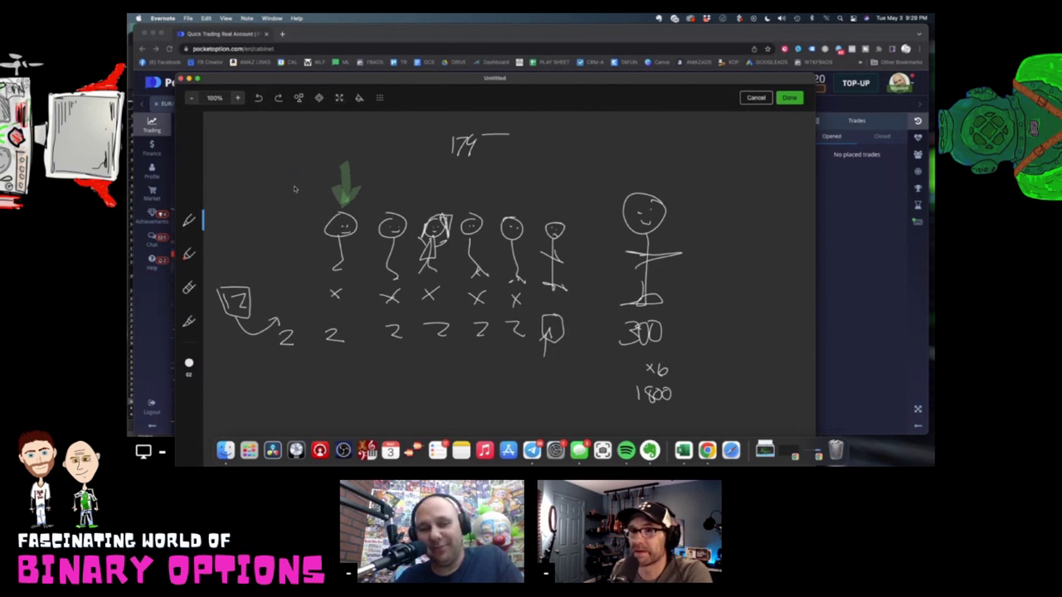
left_click(189, 288)
mouse_move(644, 207)
left_mouse_down()
mouse_move(655, 262)
mouse_move(648, 348)
mouse_move(659, 389)
mouse_move(630, 352)
mouse_move(665, 295)
left_mouse_up()
- Erase the box and leftover marks on the right, then draw an X under the sixth figure
mouse_move(555, 357)
left_mouse_down()
mouse_move(552, 319)
mouse_move(543, 340)
mouse_move(554, 290)
left_mouse_up()
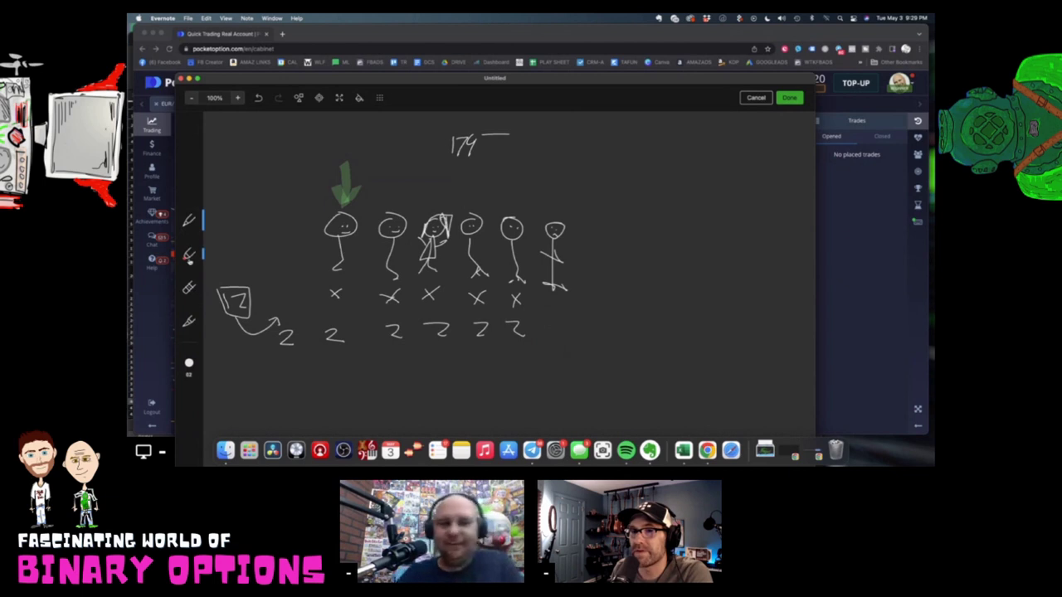
left_click(189, 255)
left_click(189, 221)
mouse_move(560, 328)
left_mouse_down()
mouse_move(552, 309)
mouse_move(561, 300)
left_mouse_up()
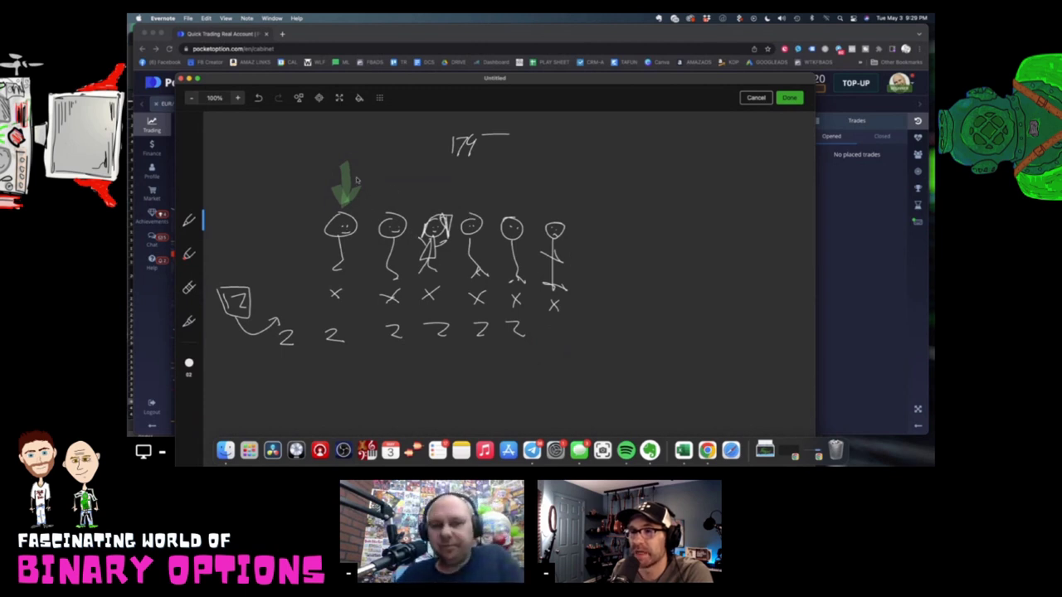
- Strike through the first stick figure and draw a long arc to the right
left_click_drag(314, 166, 350, 258)
left_click_drag(359, 191, 315, 253)
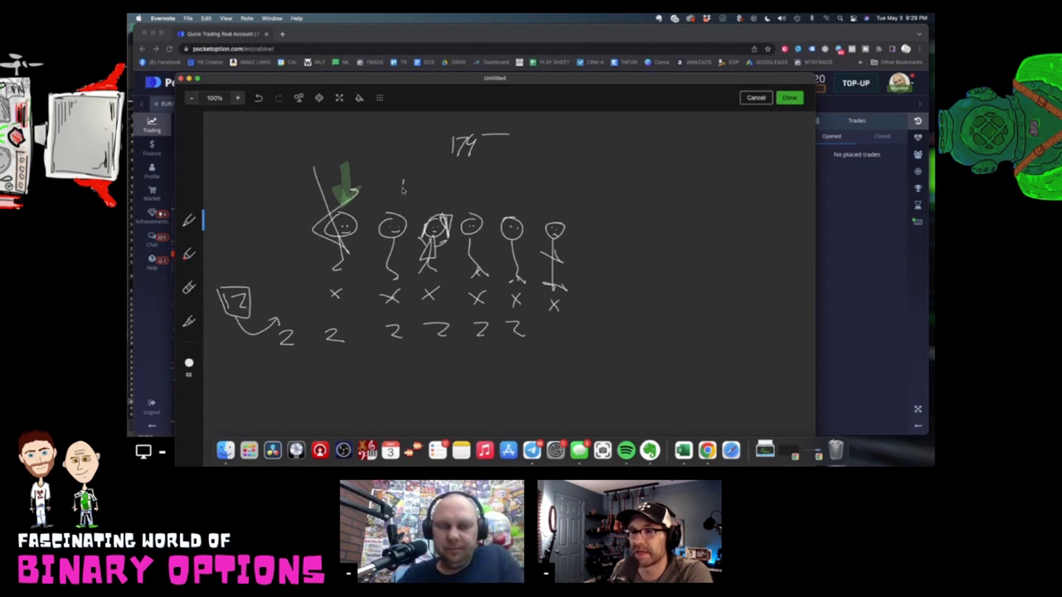
mouse_move(402, 181)
left_mouse_down()
mouse_move(403, 211)
mouse_move(604, 224)
mouse_move(603, 292)
mouse_move(618, 309)
left_mouse_up()
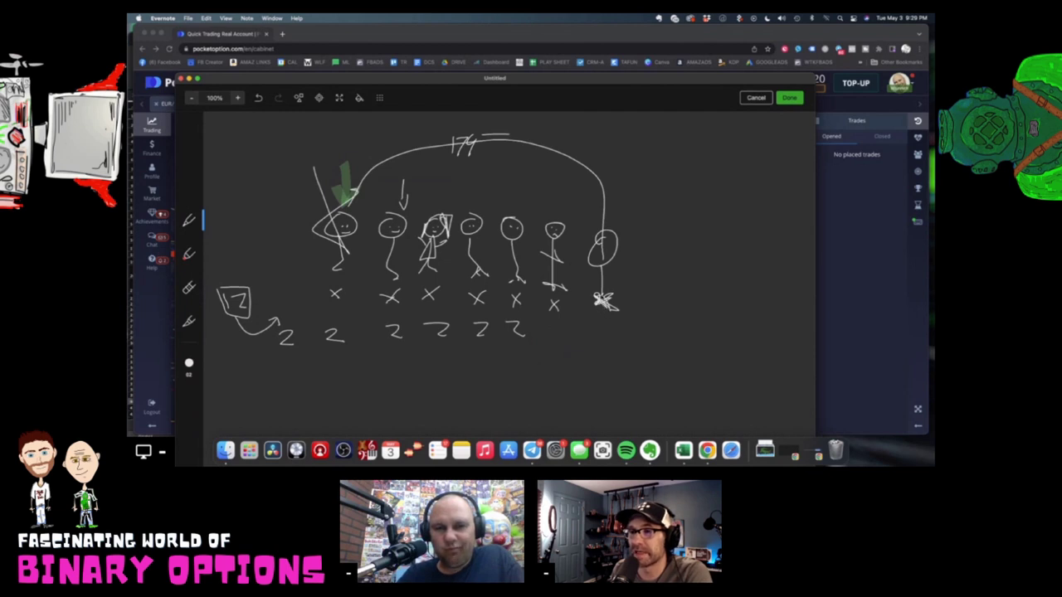
- Scribble out figures one to three and outline the last three figures with their Xs and 2s
left_click_drag(319, 199, 378, 270)
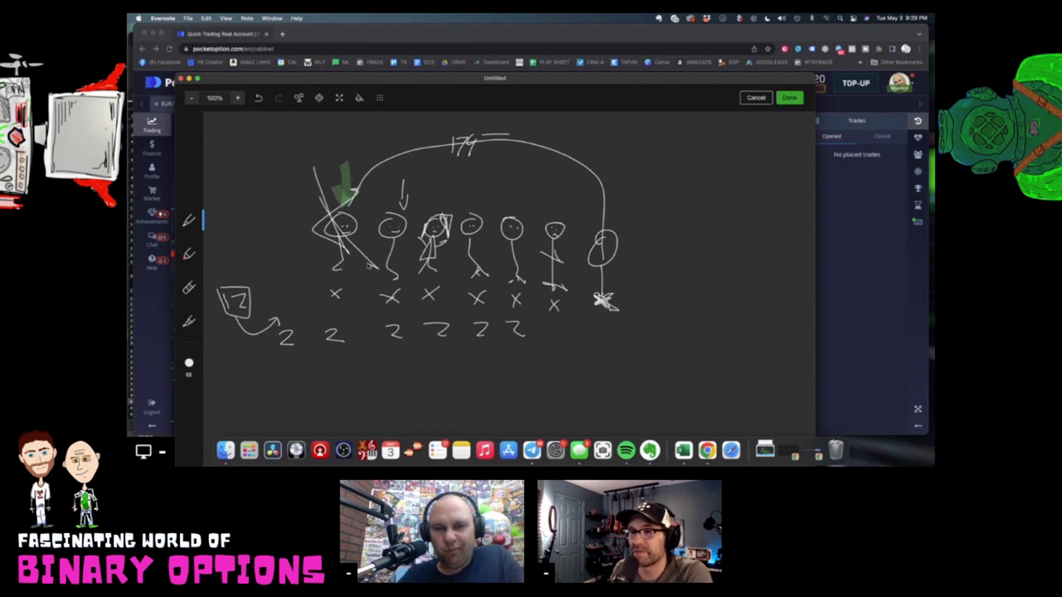
mouse_move(319, 224)
left_mouse_down()
mouse_move(371, 232)
mouse_move(416, 277)
mouse_move(423, 215)
left_mouse_up()
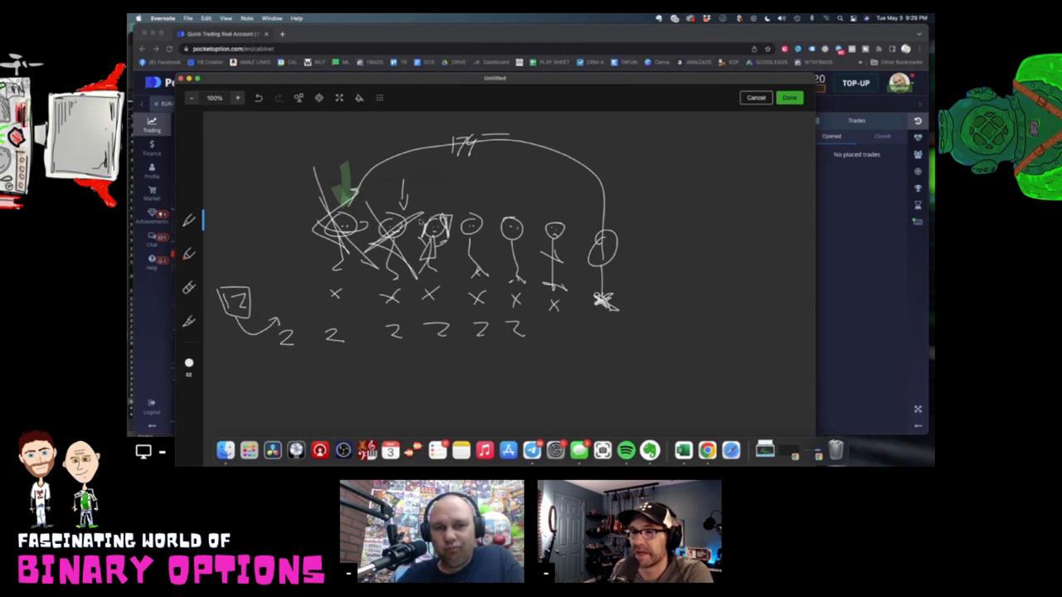
left_click_drag(415, 212, 440, 265)
mouse_move(461, 214)
left_mouse_down()
mouse_move(415, 270)
mouse_move(452, 220)
mouse_move(452, 266)
mouse_move(415, 267)
left_mouse_up()
mouse_move(419, 216)
left_mouse_down()
mouse_move(438, 259)
mouse_move(365, 216)
left_mouse_up()
mouse_move(415, 273)
left_mouse_down()
mouse_move(362, 249)
mouse_move(328, 211)
mouse_move(373, 258)
left_mouse_up()
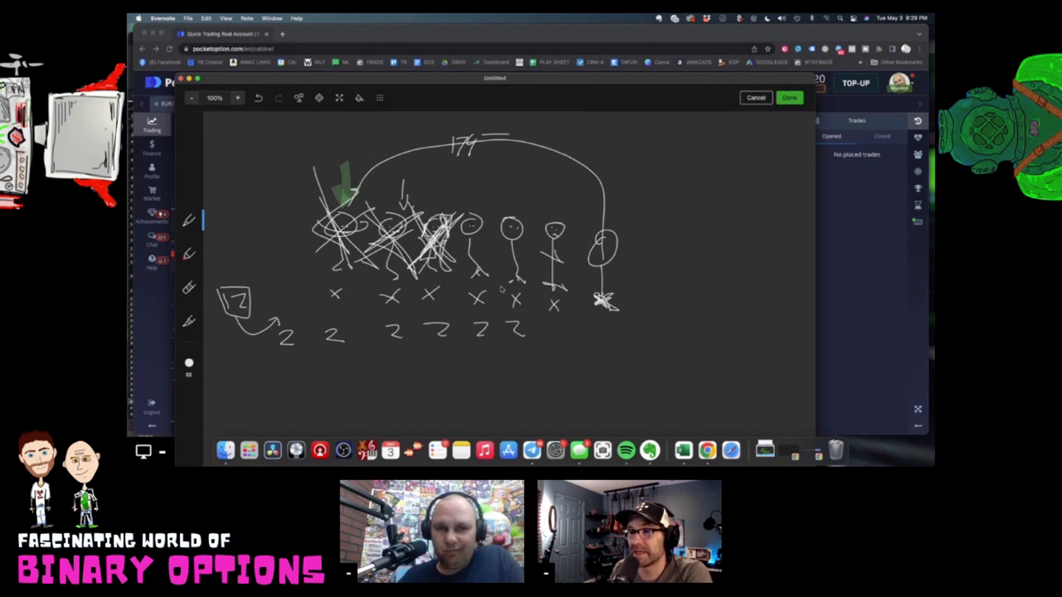
mouse_move(465, 319)
left_mouse_down()
mouse_move(572, 349)
mouse_move(581, 216)
mouse_move(489, 206)
mouse_move(455, 319)
mouse_move(498, 344)
mouse_move(571, 353)
left_mouse_up()
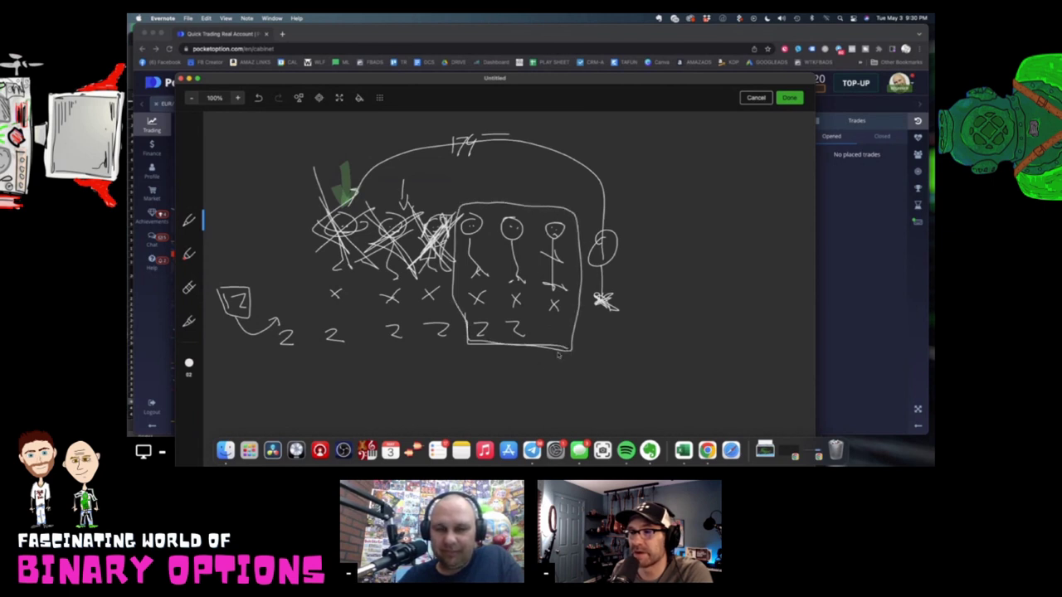
- Write 900 below the drawing, cross it out, and write 300 under the box
mouse_move(512, 375)
left_mouse_down()
mouse_move(508, 394)
mouse_move(535, 395)
left_mouse_up()
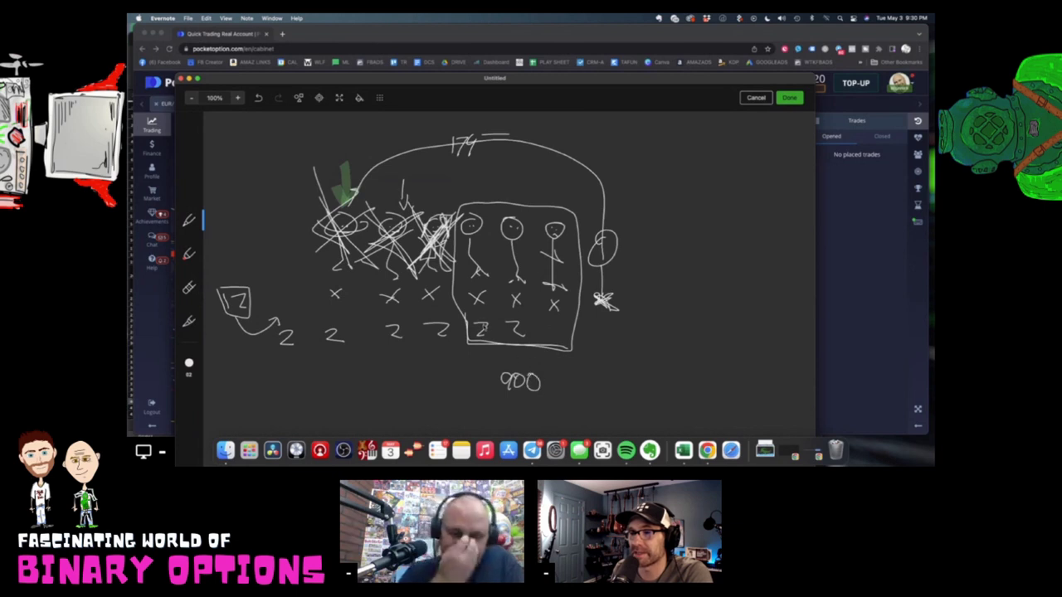
left_click_drag(508, 379, 544, 387)
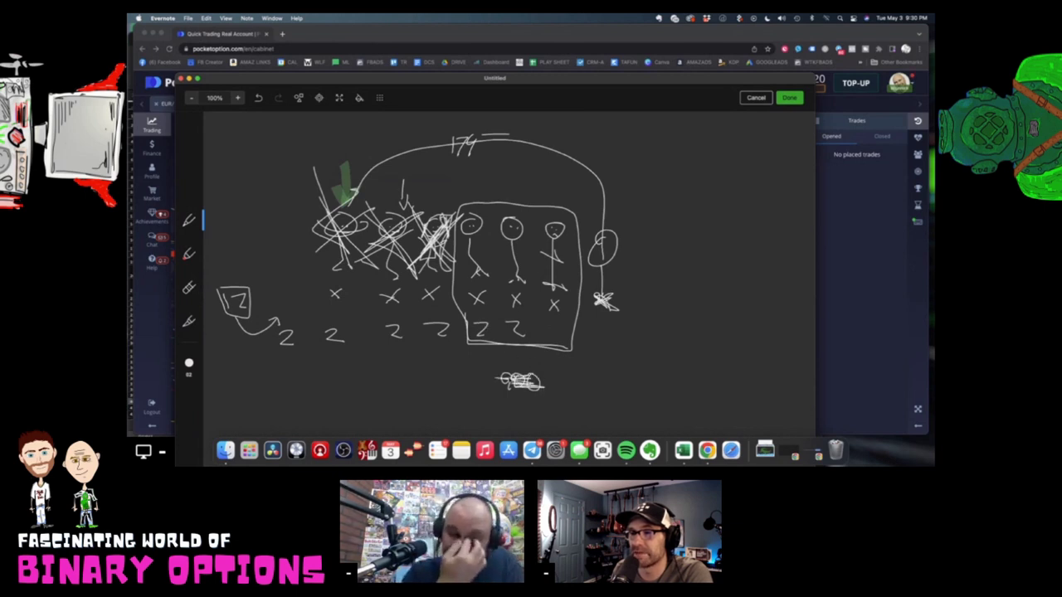
mouse_move(477, 355)
left_mouse_down()
mouse_move(490, 370)
mouse_move(516, 370)
left_mouse_up()
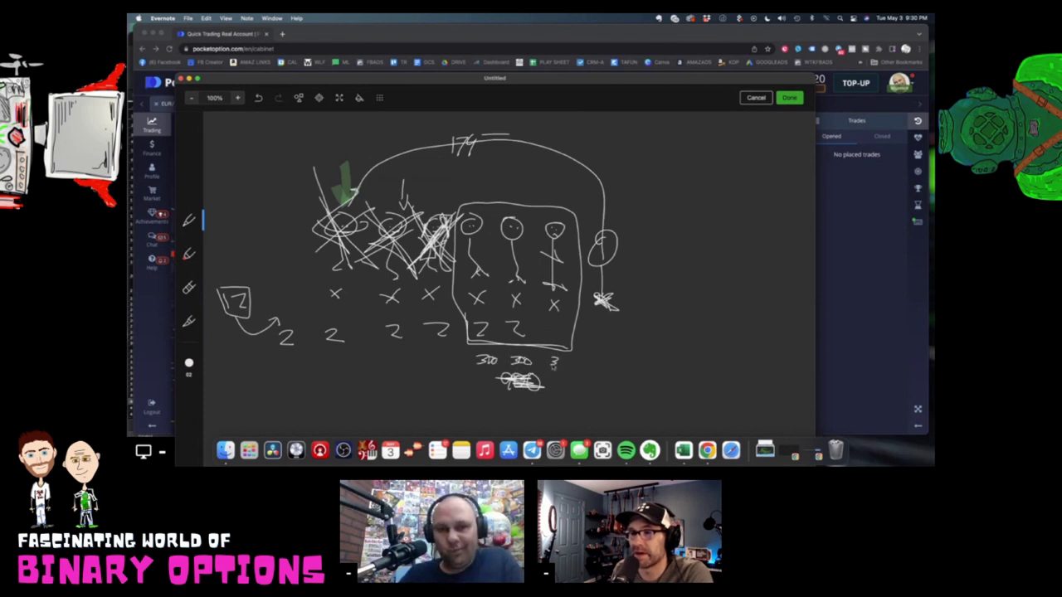
left_click_drag(568, 358, 571, 370)
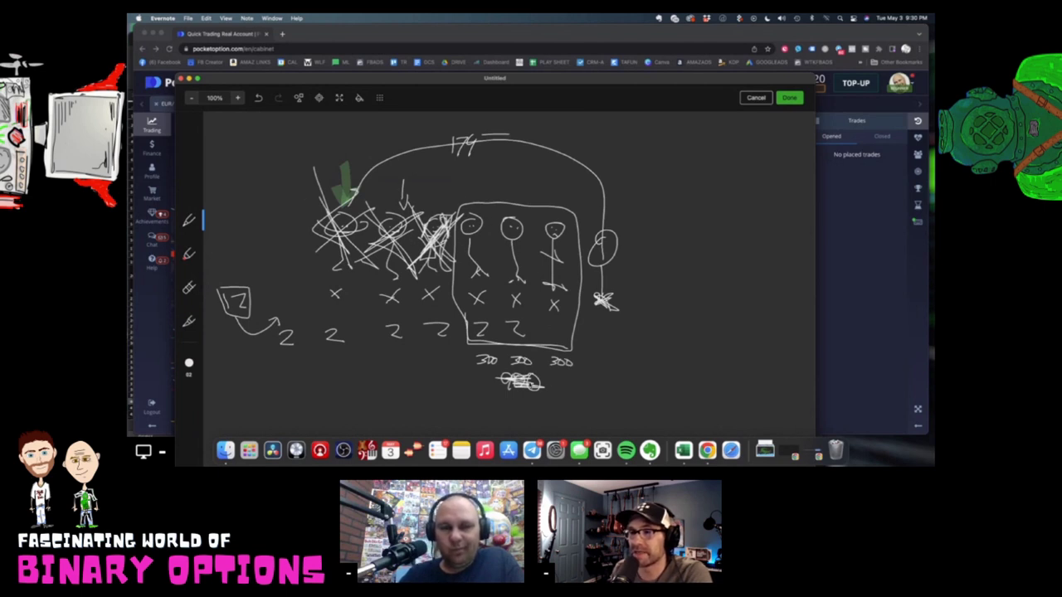
- Write 900 with a division mark at the right, then $150 beneath, undoing its last strokes
mouse_move(701, 275)
left_mouse_down()
mouse_move(695, 292)
mouse_move(732, 275)
left_mouse_up()
mouse_move(702, 313)
left_mouse_down()
mouse_move(717, 304)
mouse_move(719, 379)
mouse_move(727, 370)
left_mouse_up()
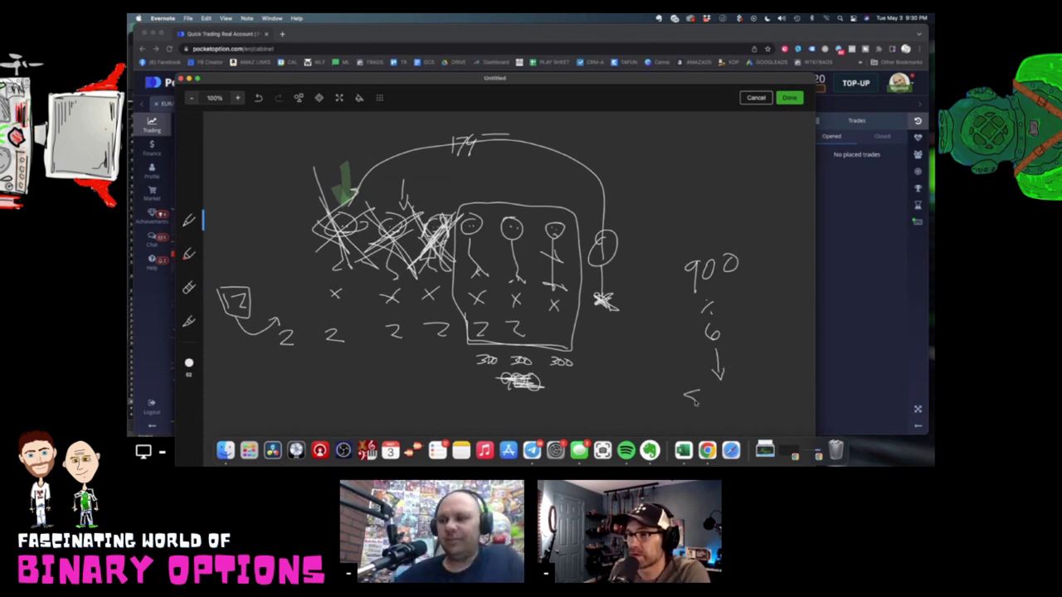
mouse_move(694, 386)
left_mouse_down()
mouse_move(694, 413)
mouse_move(726, 408)
left_mouse_up()
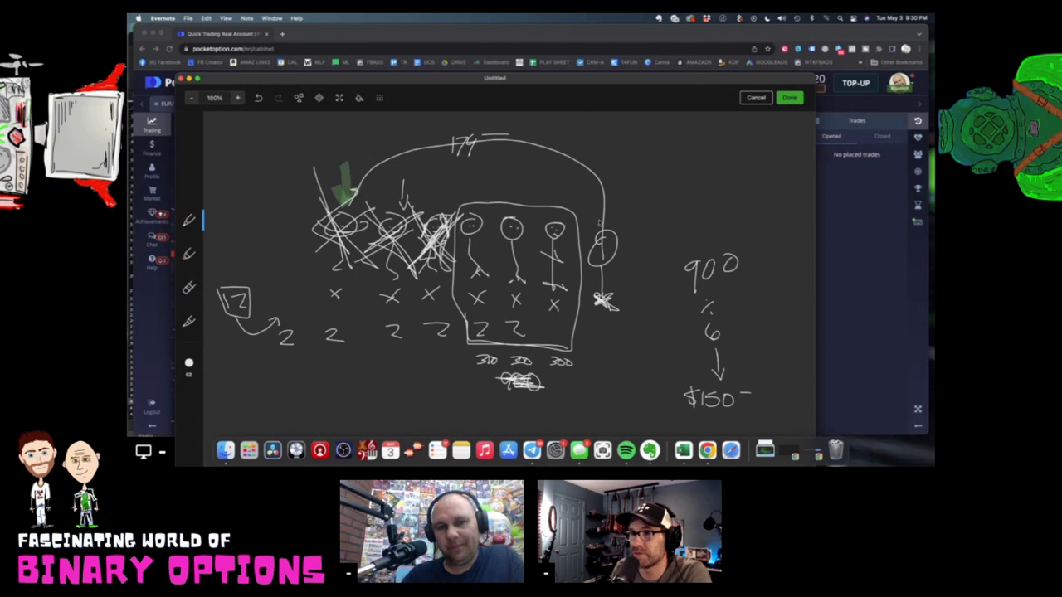
left_click(259, 97)
left_click(259, 98)
- Undo the $150, 900 and 300 calculations, the arrow, rectangle and scribbles over the figures
left_click(259, 98)
left_click(259, 98)
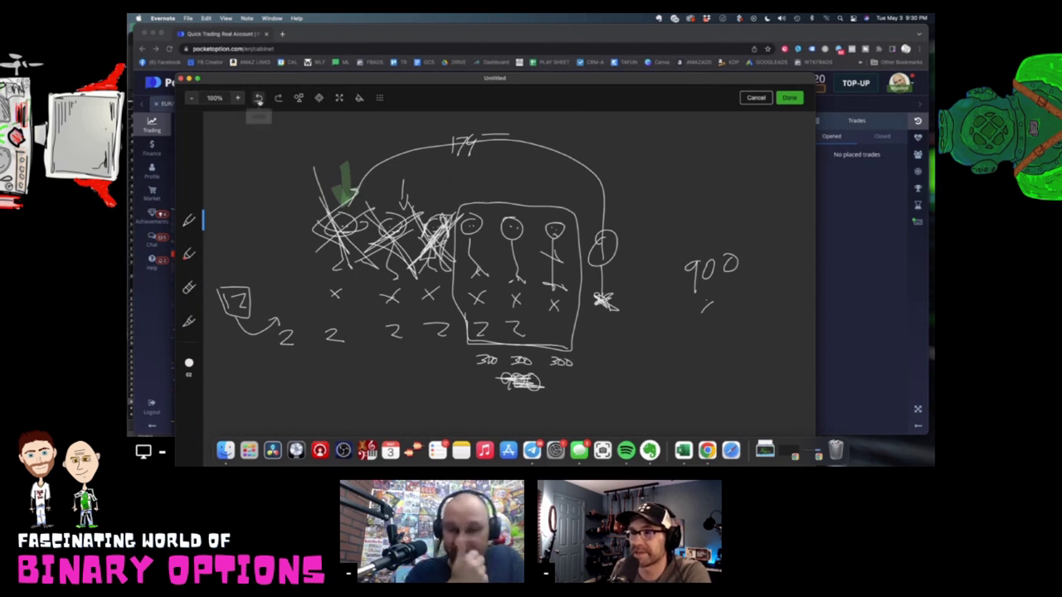
left_click(259, 98)
left_click(259, 98)
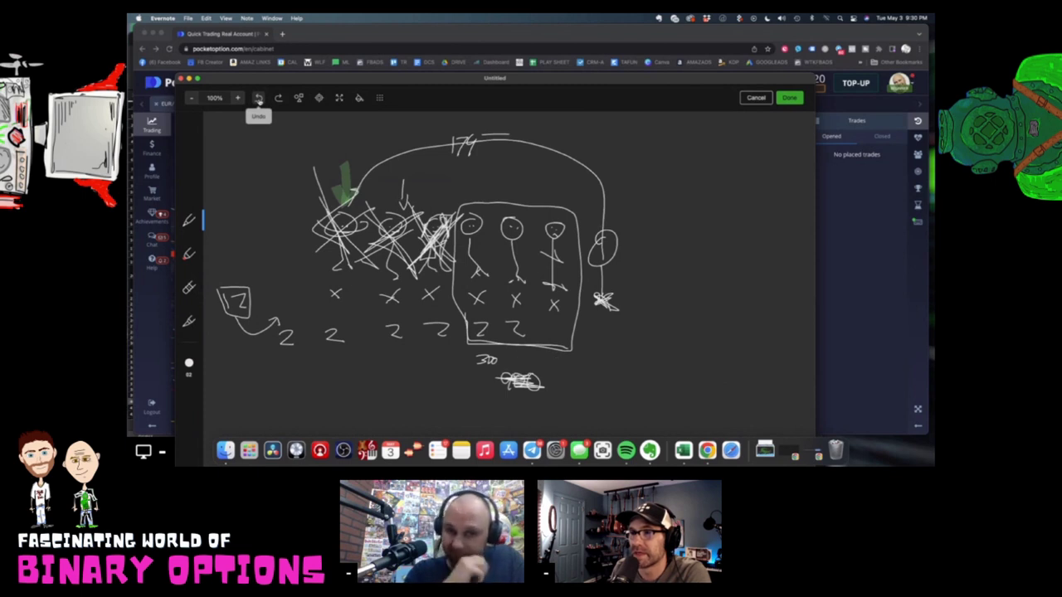
left_click(259, 98)
left_click(259, 98)
left_click(258, 98)
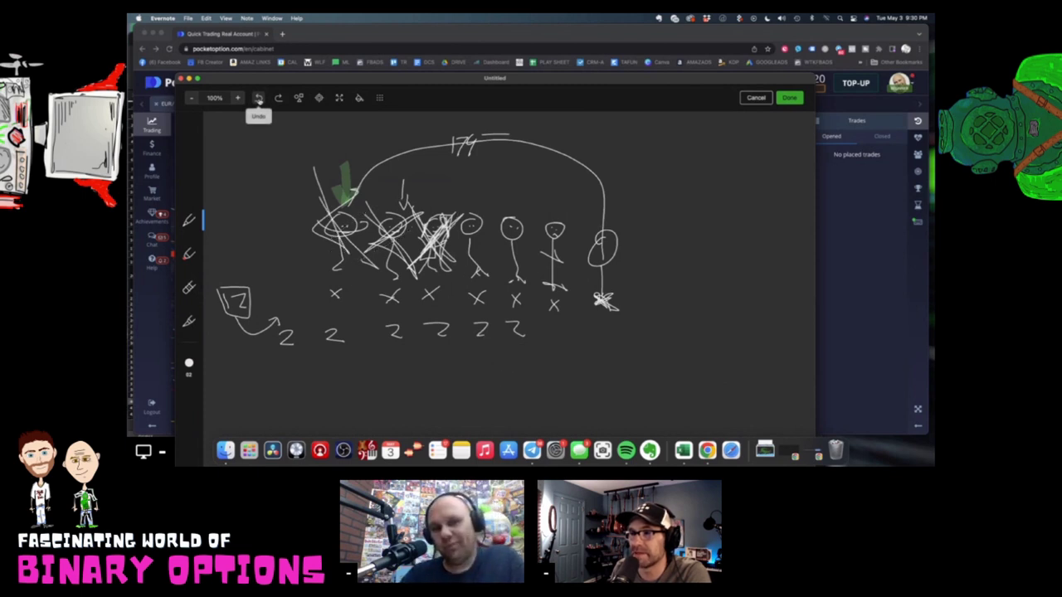
left_click(259, 98)
left_click(259, 98)
left_click(259, 97)
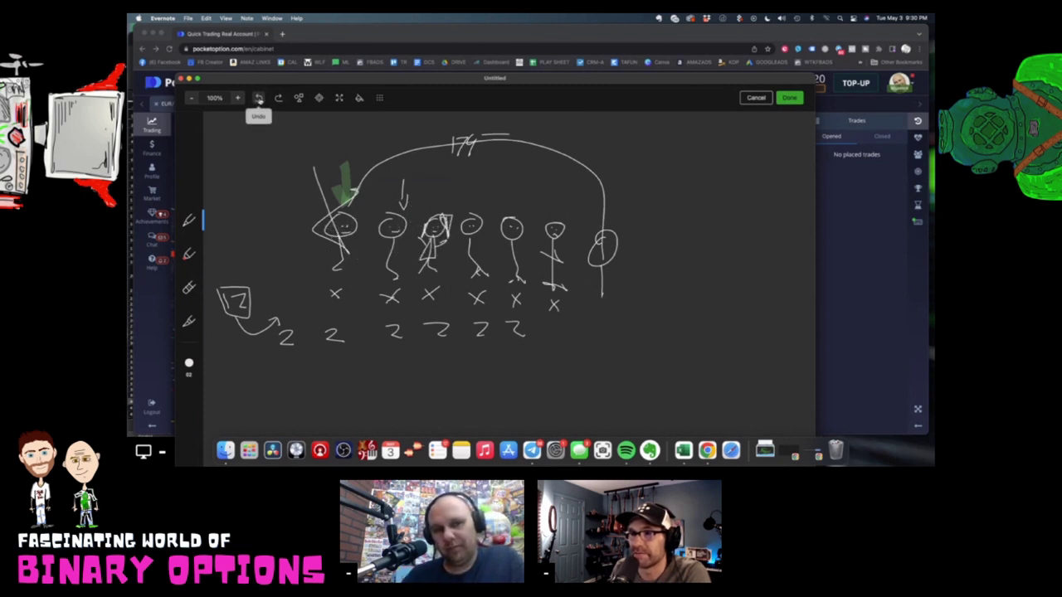
left_click(259, 98)
left_click(259, 98)
left_click(259, 98)
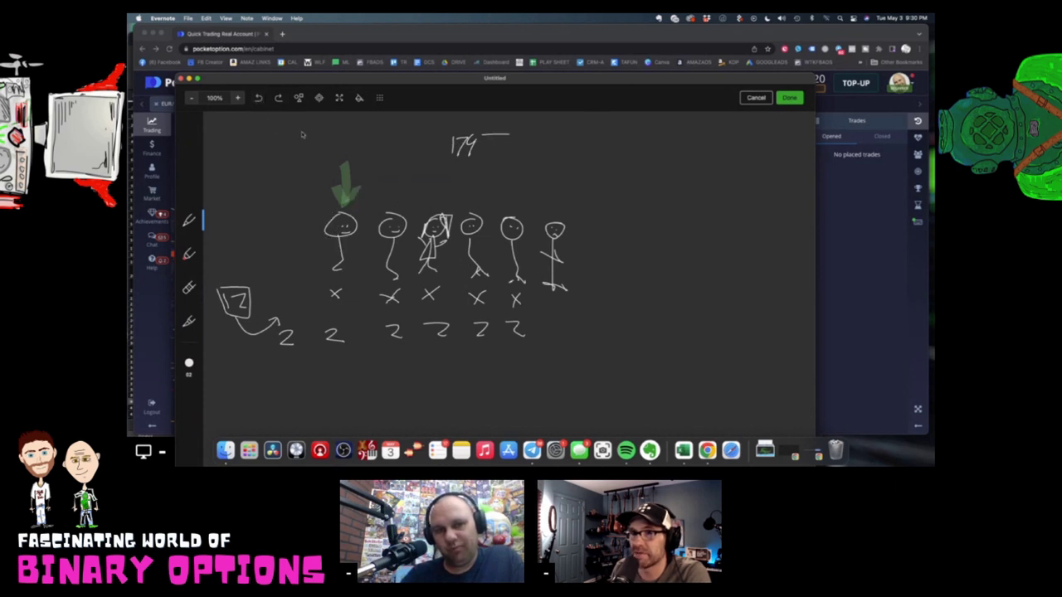
- Draw a trial X, box and check mark around the figures, then undo all three
mouse_move(551, 317)
left_mouse_down()
mouse_move(566, 334)
mouse_move(556, 335)
left_mouse_up()
mouse_move(314, 214)
left_mouse_down()
mouse_move(314, 176)
mouse_move(449, 192)
mouse_move(458, 275)
mouse_move(313, 196)
left_mouse_up()
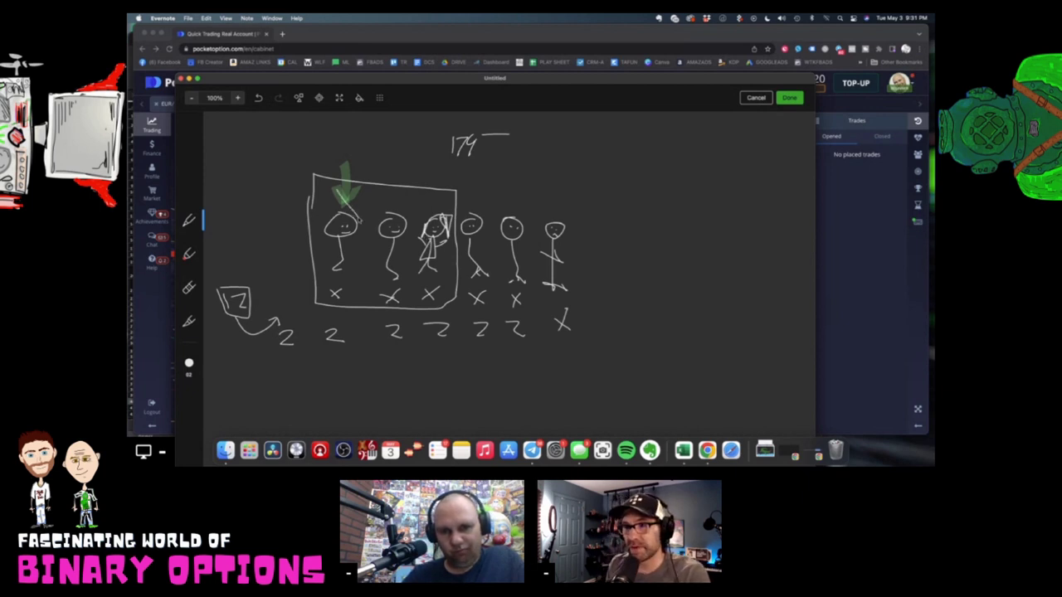
mouse_move(335, 196)
left_mouse_down()
mouse_move(370, 189)
mouse_move(408, 224)
left_mouse_up()
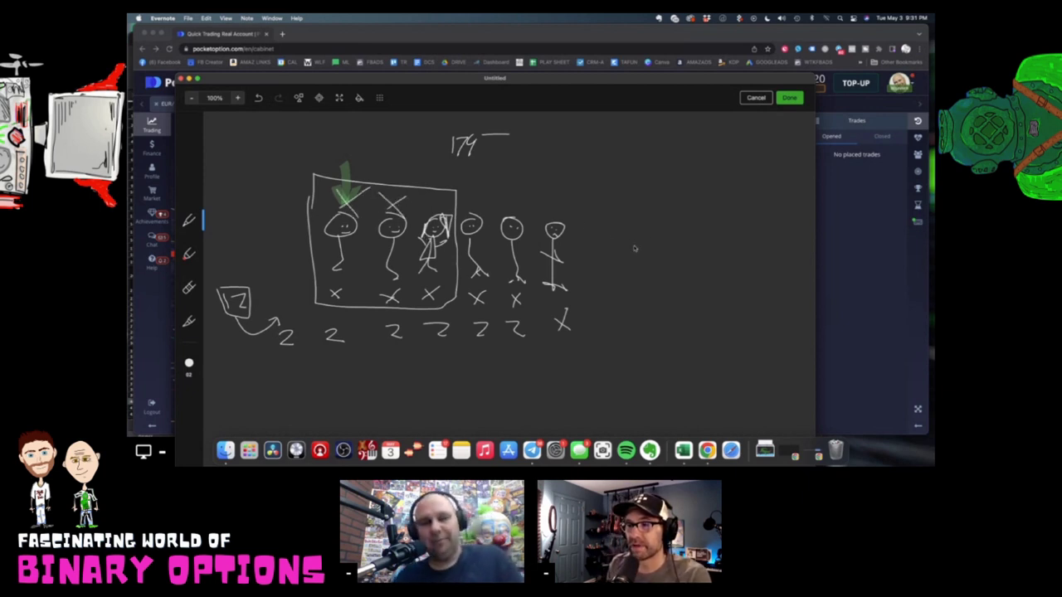
left_click(258, 98)
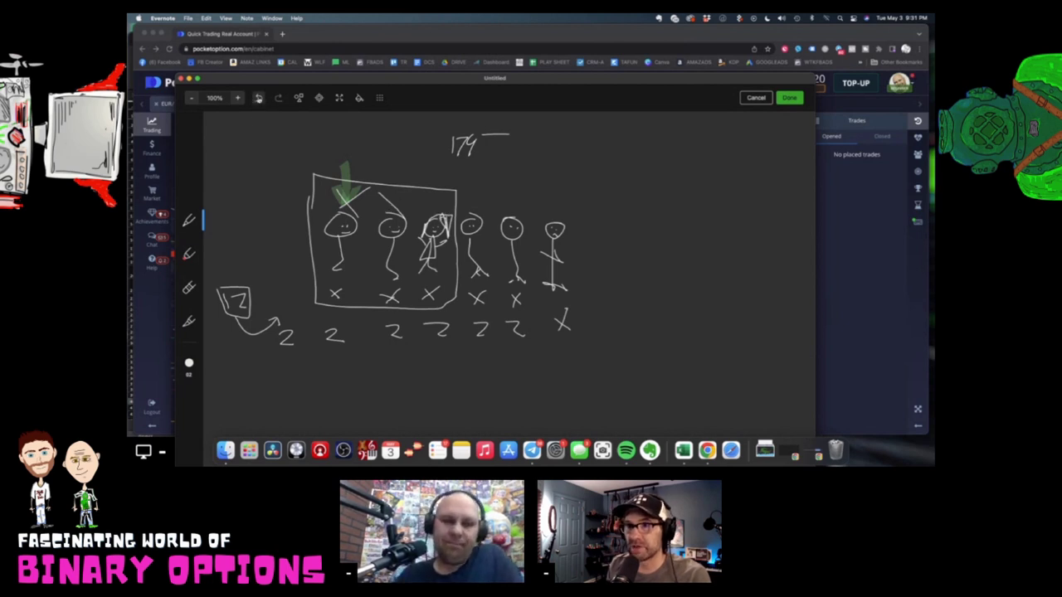
left_click(259, 98)
left_click(259, 98)
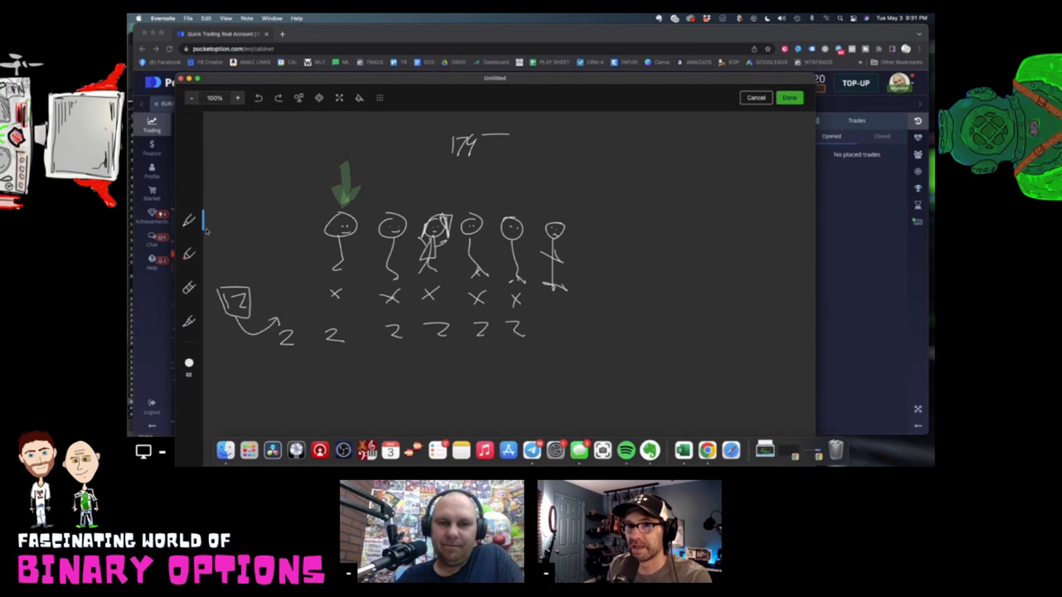
- Write a 2 under the last figure and erase the green arrow and boxed number
left_click_drag(549, 322, 570, 338)
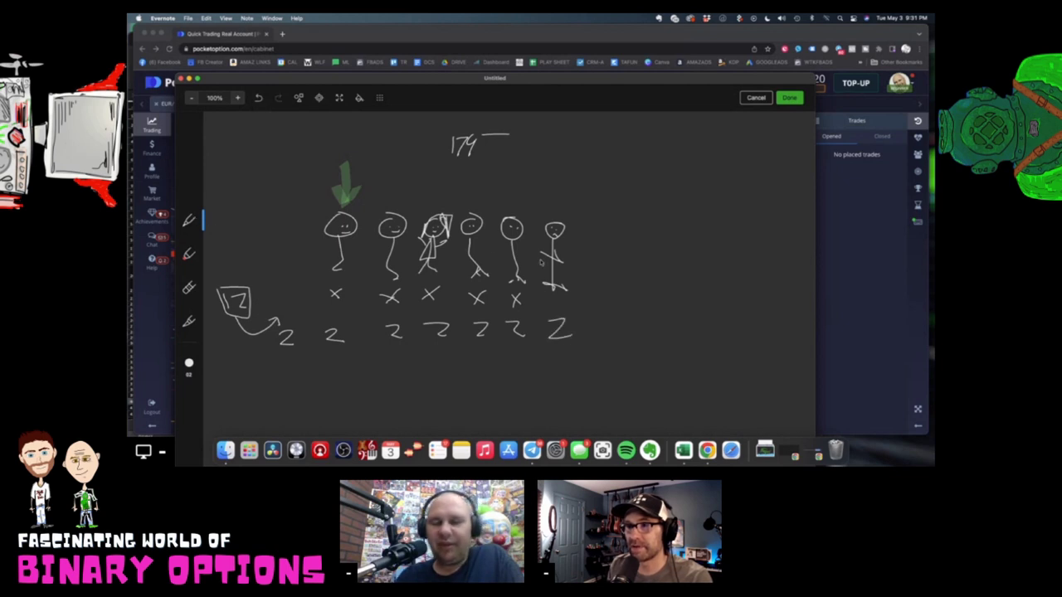
left_click(188, 287)
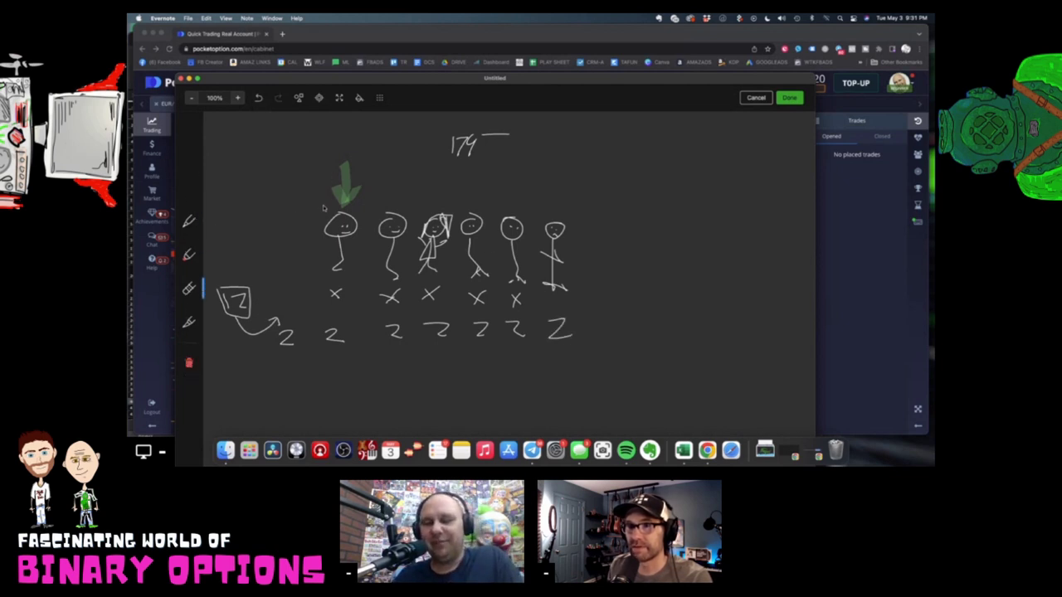
left_click_drag(319, 197, 348, 161)
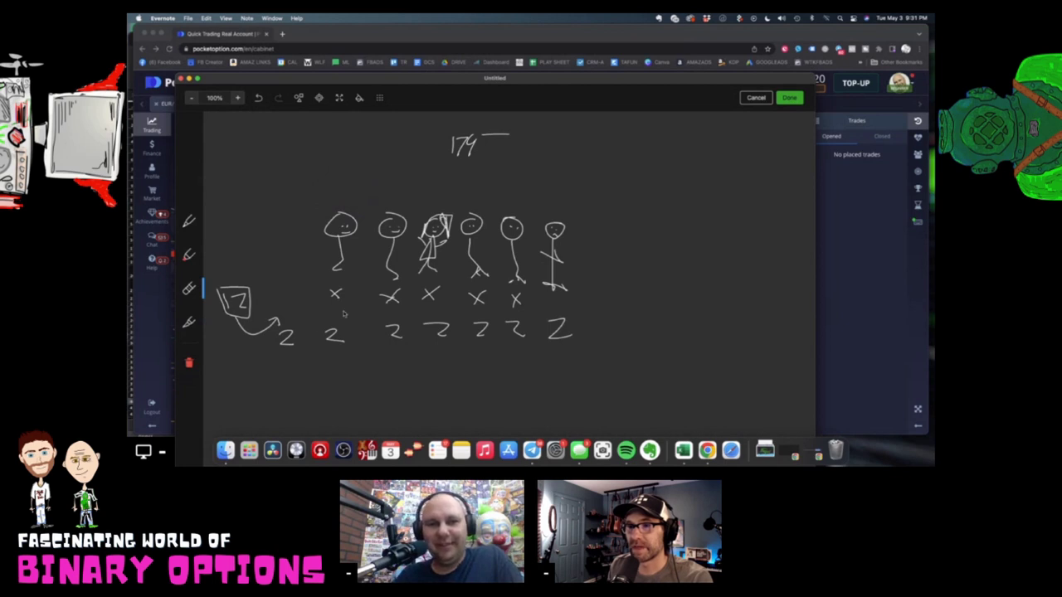
mouse_move(224, 282)
left_mouse_down()
mouse_move(249, 320)
mouse_move(287, 340)
mouse_move(299, 328)
left_mouse_up()
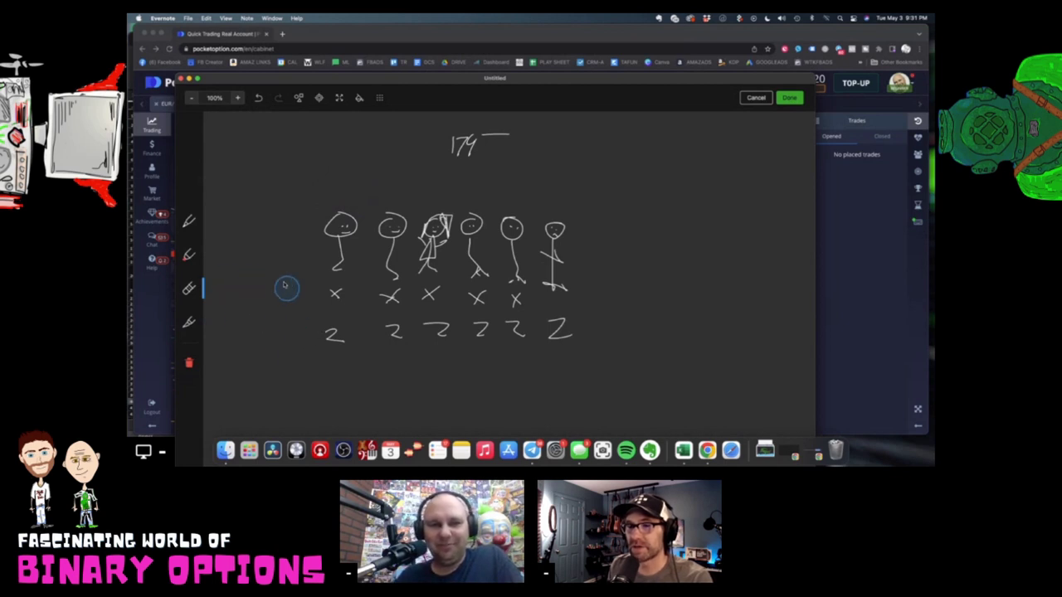
- Redraw a boxed 12 with lines to the figures, then undo back to the boxed 12
left_click(188, 222)
mouse_move(249, 151)
left_mouse_down()
mouse_move(254, 180)
mouse_move(303, 174)
left_mouse_up()
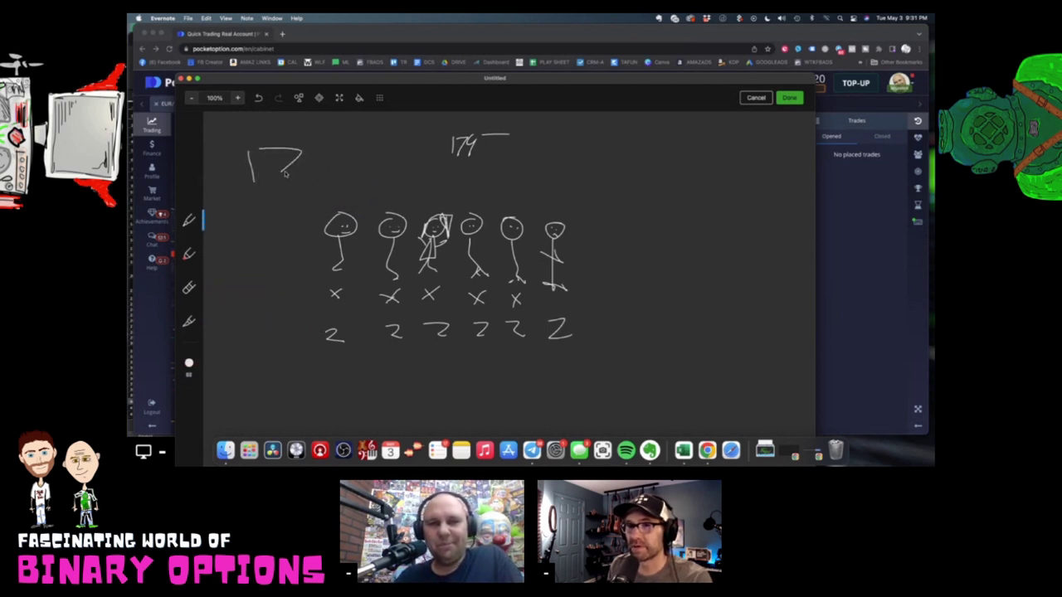
left_click_drag(234, 202, 323, 192)
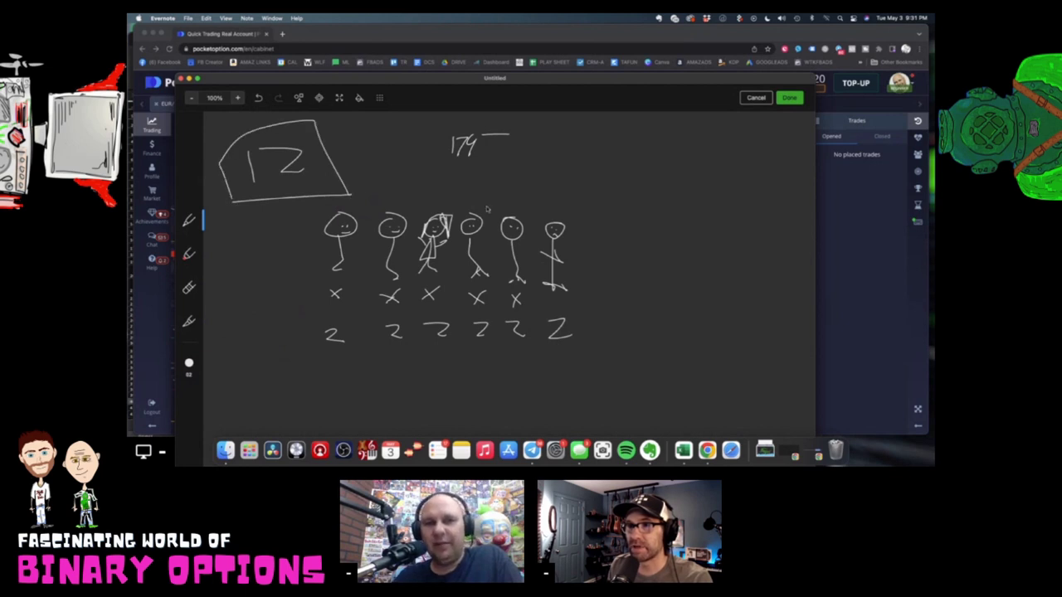
left_click_drag(347, 194, 356, 209)
mouse_move(365, 189)
left_mouse_down()
mouse_move(398, 212)
mouse_move(453, 222)
left_mouse_up()
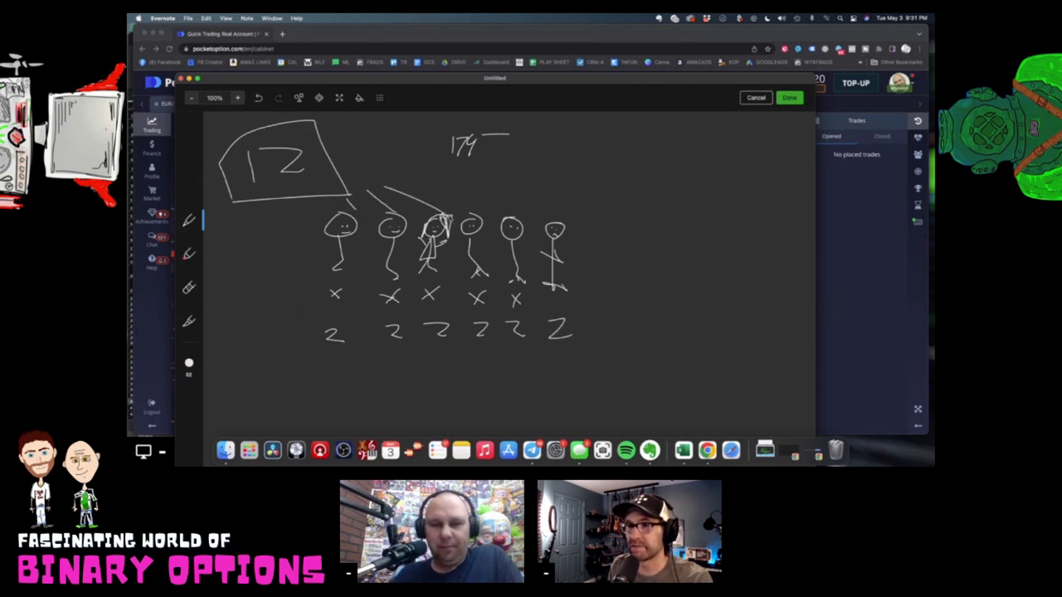
mouse_move(425, 184)
left_mouse_down()
mouse_move(503, 222)
mouse_move(566, 224)
left_mouse_up()
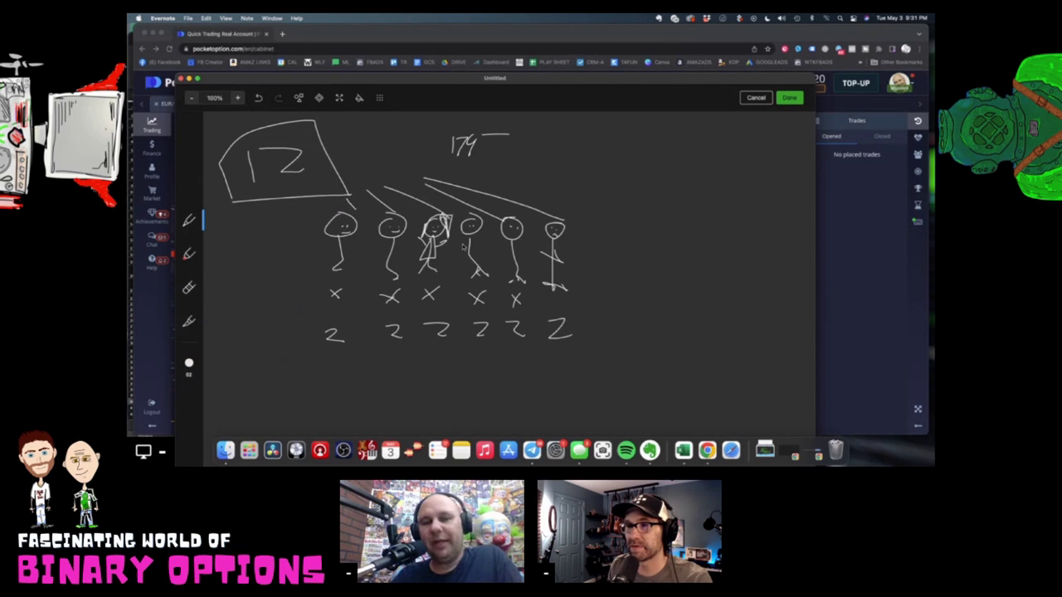
left_click(260, 98)
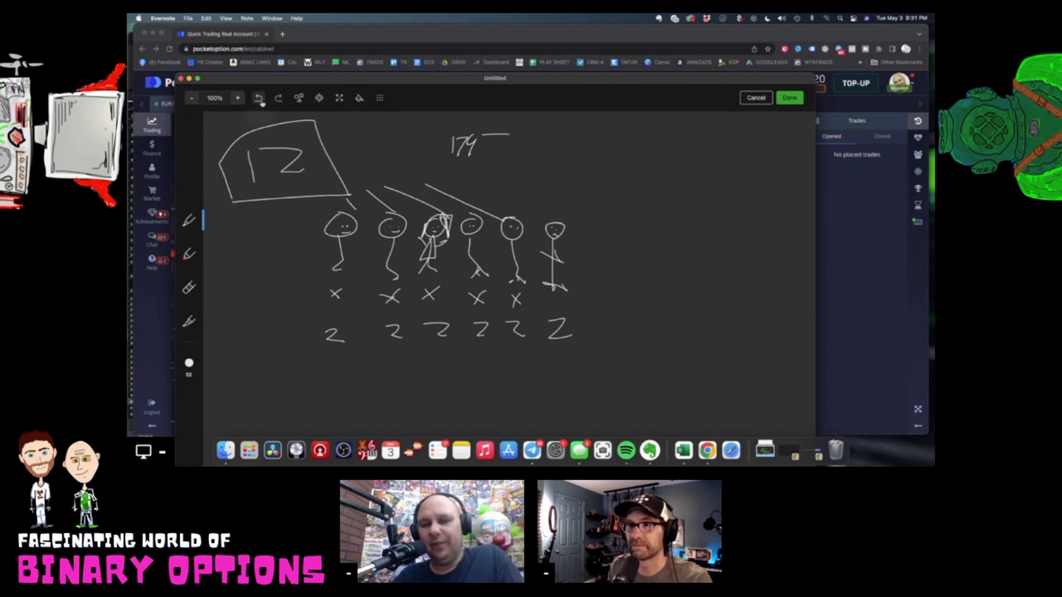
left_click(259, 98)
left_click(259, 98)
left_click(260, 98)
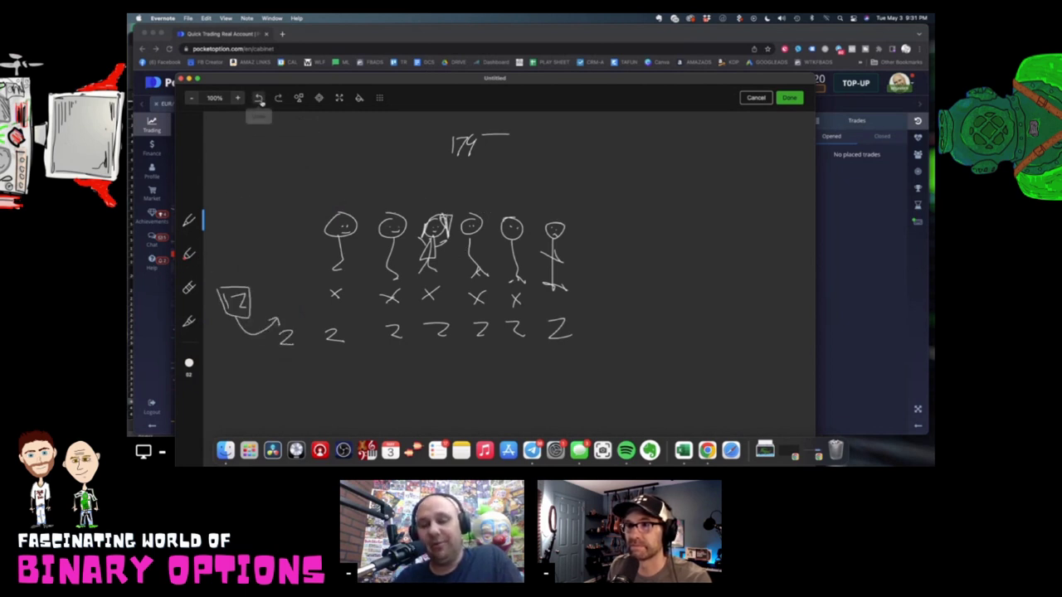
- Erase the boxed 12, arrow and first 2 at lower left, and the 179 at the top
left_click(189, 322)
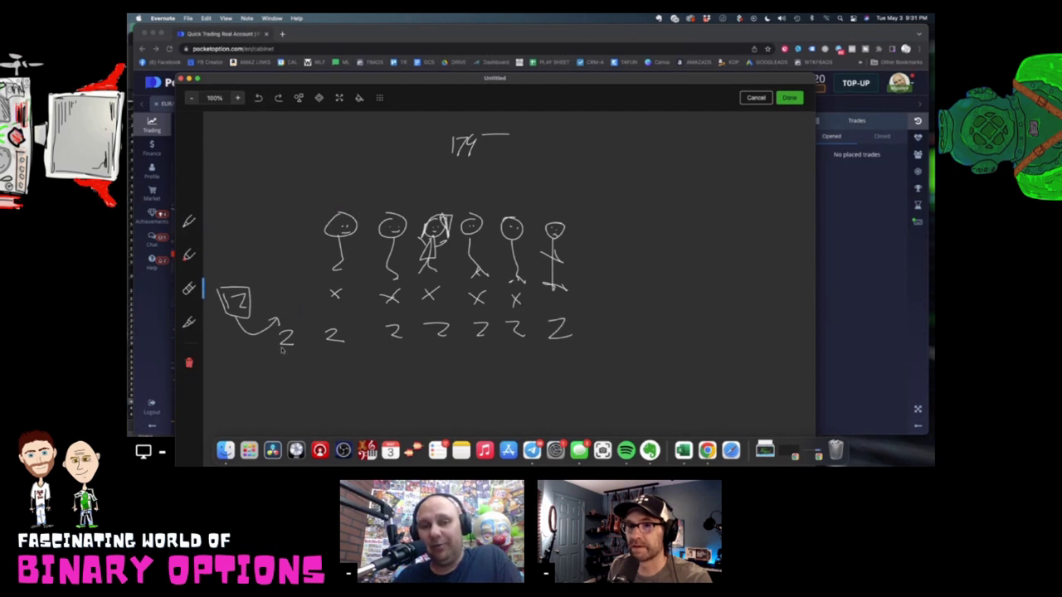
mouse_move(264, 318)
left_mouse_down()
mouse_move(241, 299)
mouse_move(252, 331)
mouse_move(286, 333)
left_mouse_up()
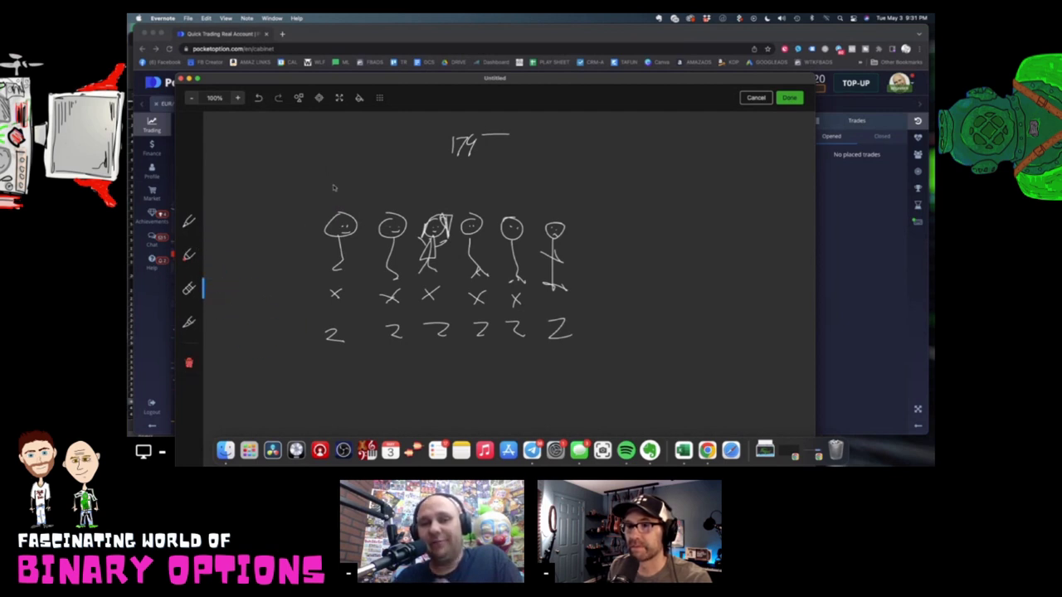
mouse_move(510, 132)
left_mouse_down()
mouse_move(465, 145)
mouse_move(498, 141)
left_mouse_up()
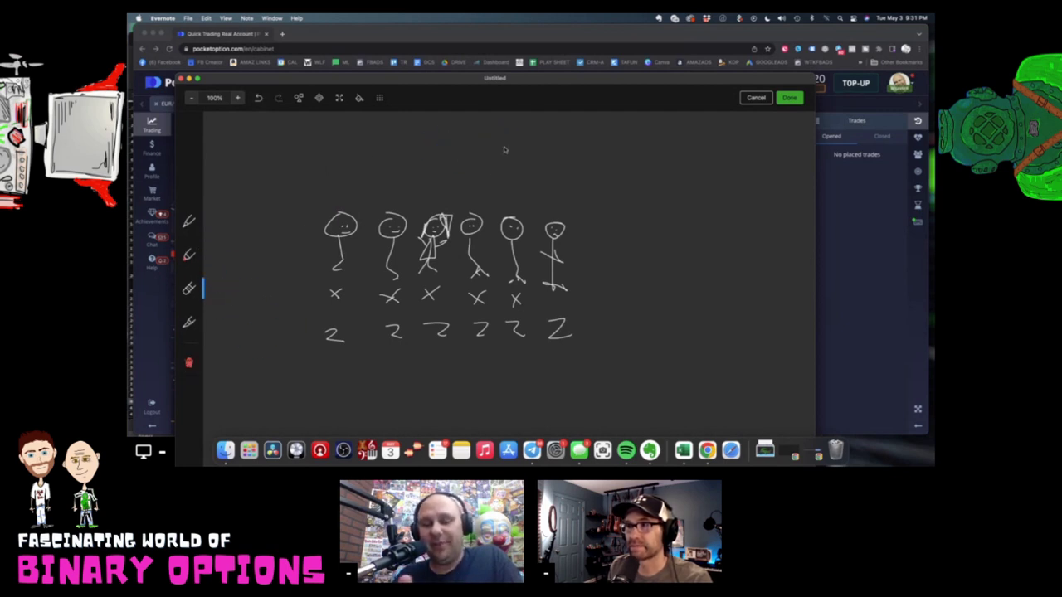
- Place the finished sketch in the note and title the note 'Fortification', fixing a typo
left_click(790, 97)
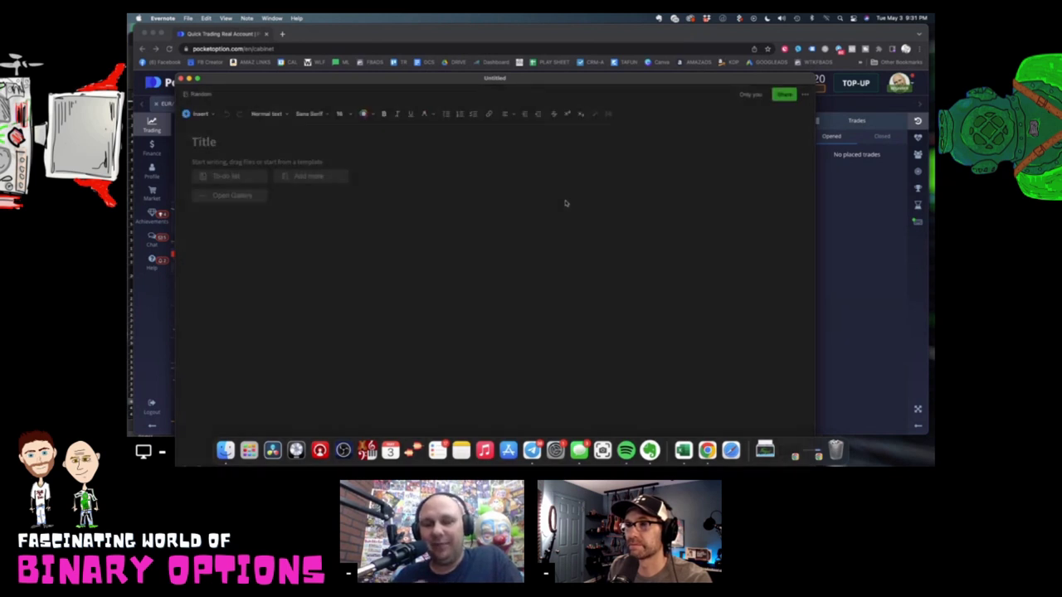
left_click(203, 142)
type("FOer")
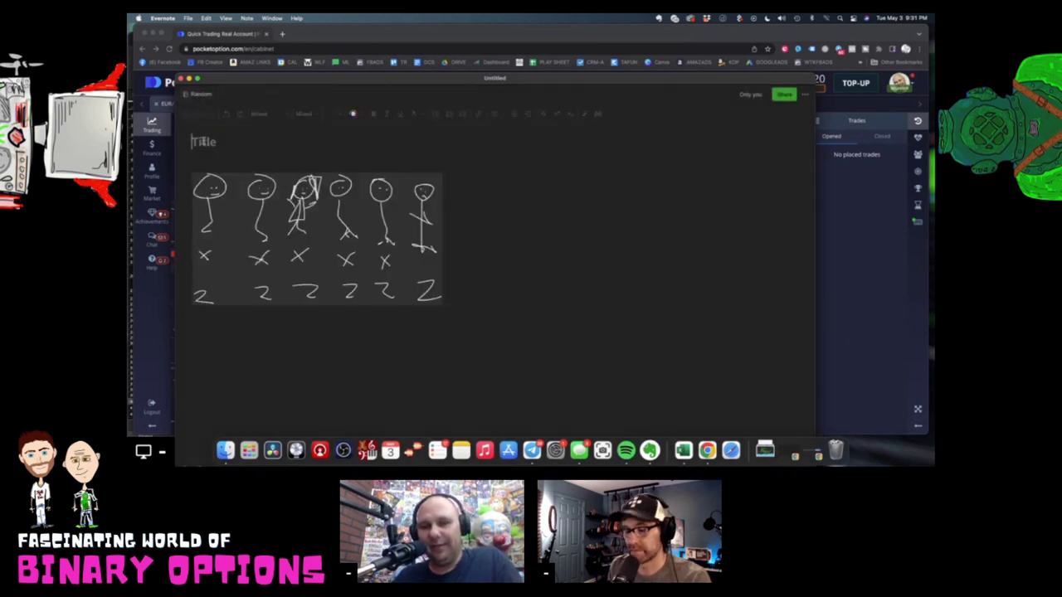
key("BackSpace")
key("BackSpace")
key("BackSpace")
type("ort")
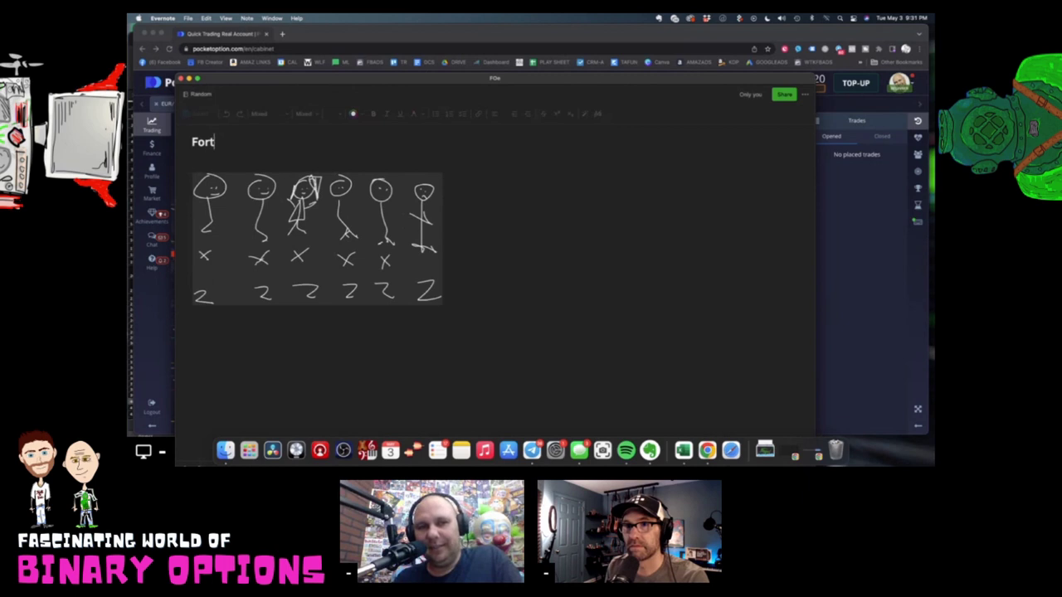
type("ification ")
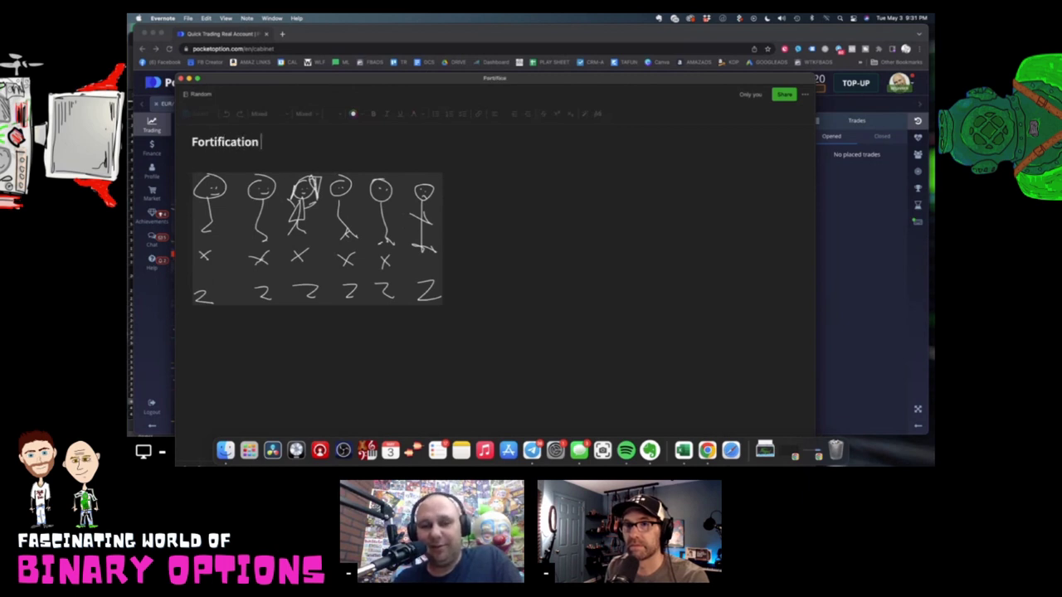
type("F")
type("ascinating World")
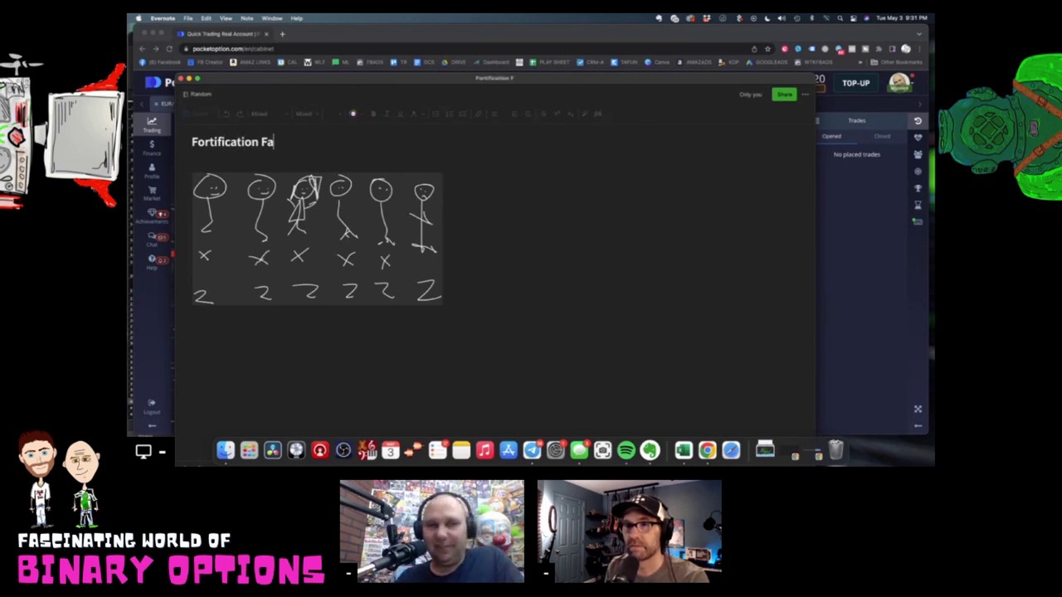